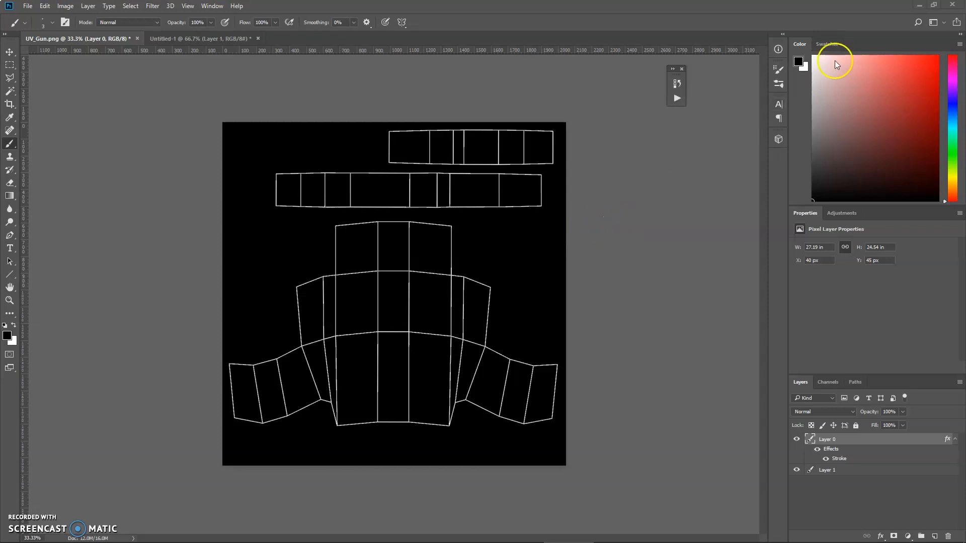
# - Switch to Chrome, examine the pistol texture image results and the ArtStation Hurt Pistol page, and return to Photoshop
pyautogui.click(925, 6)
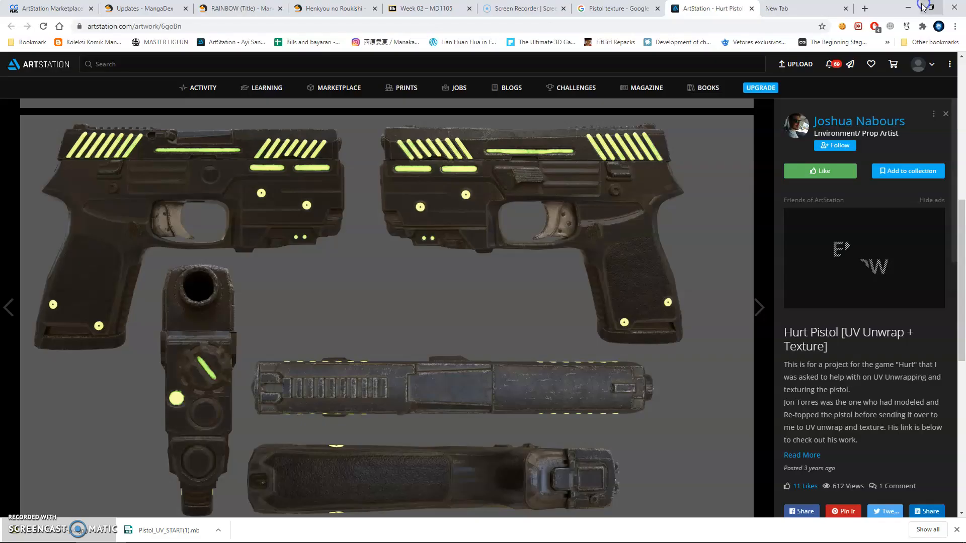
pyautogui.click(613, 11)
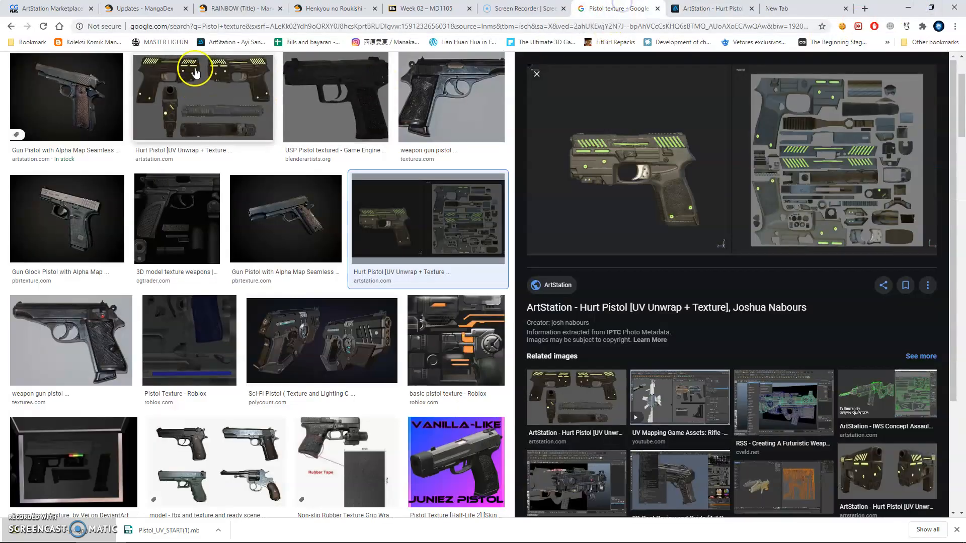
pyautogui.scroll(2, 236, 96)
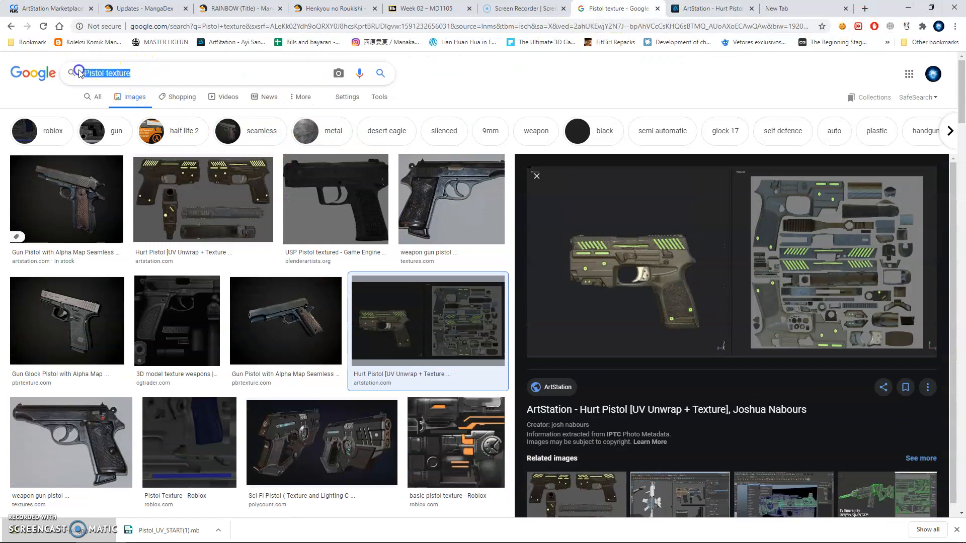
pyautogui.click(709, 9)
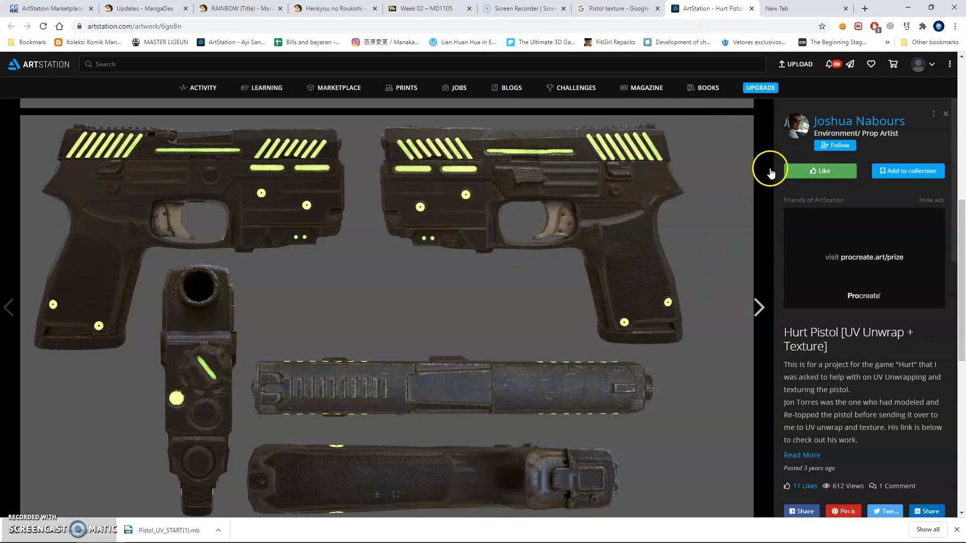
pyautogui.scroll(-2, 651, 234)
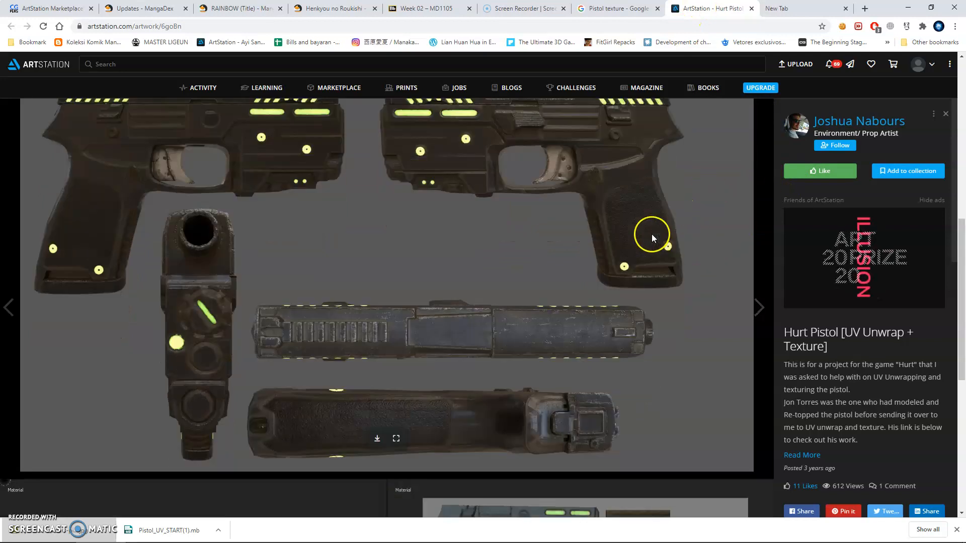
pyautogui.scroll(2, 662, 223)
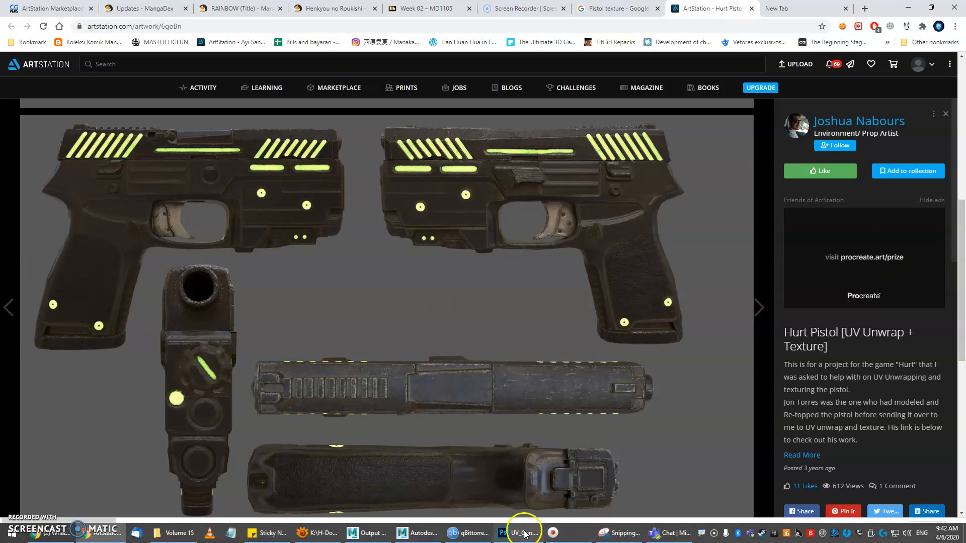
pyautogui.click(514, 536)
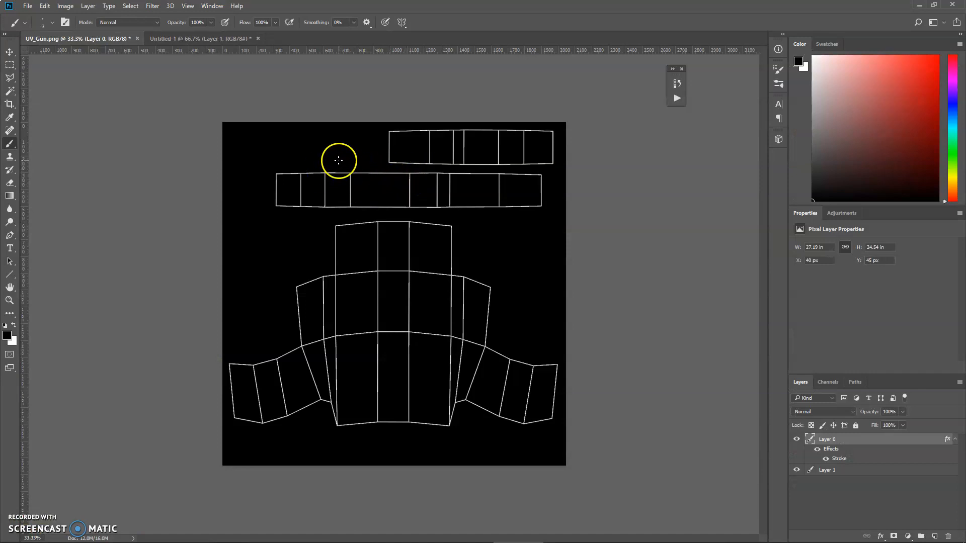
# - In the pistol reference document, outline the upper-left side view of the pistol with a Polygonal Lasso selection
pyautogui.click(214, 39)
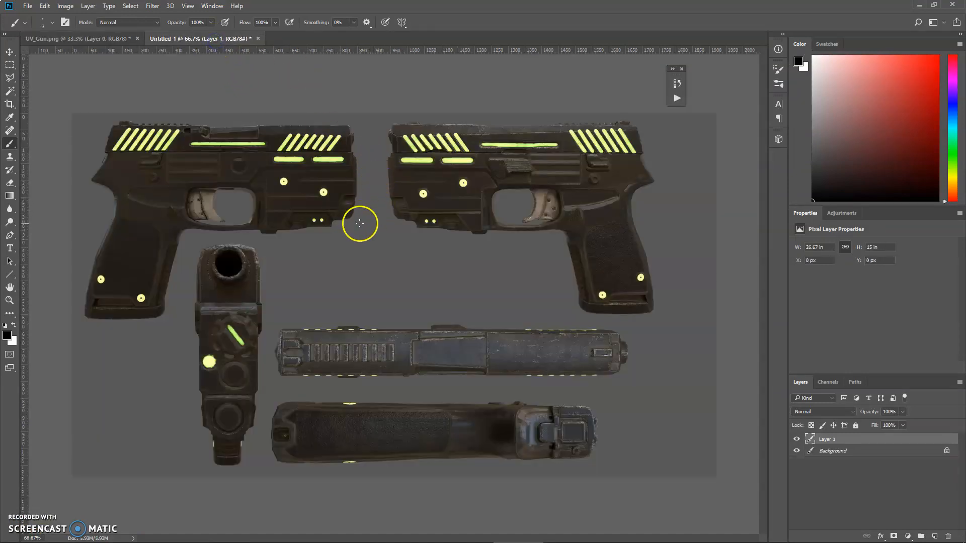
pyautogui.press('m')
pyautogui.press('l')
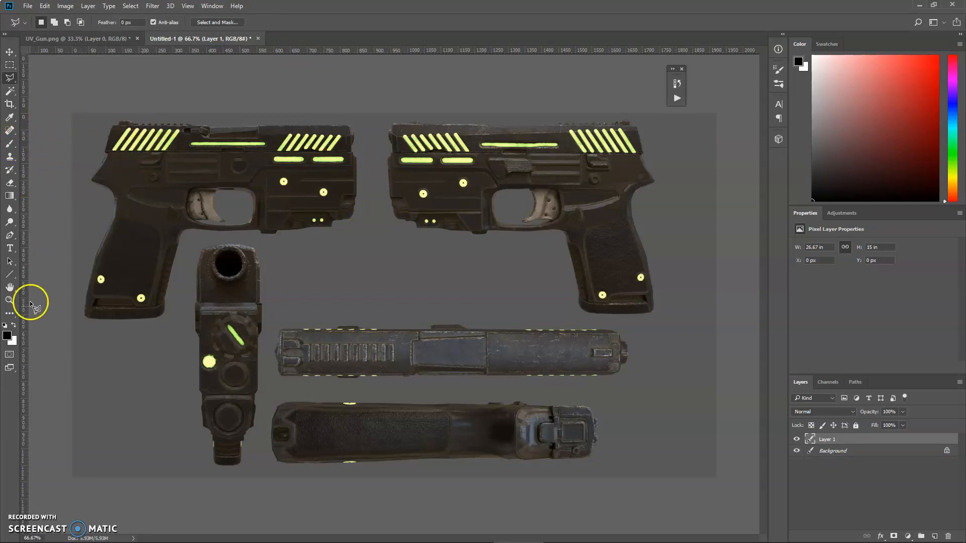
pyautogui.click(71, 111)
pyautogui.click(69, 348)
pyautogui.click(176, 330)
pyautogui.click(192, 244)
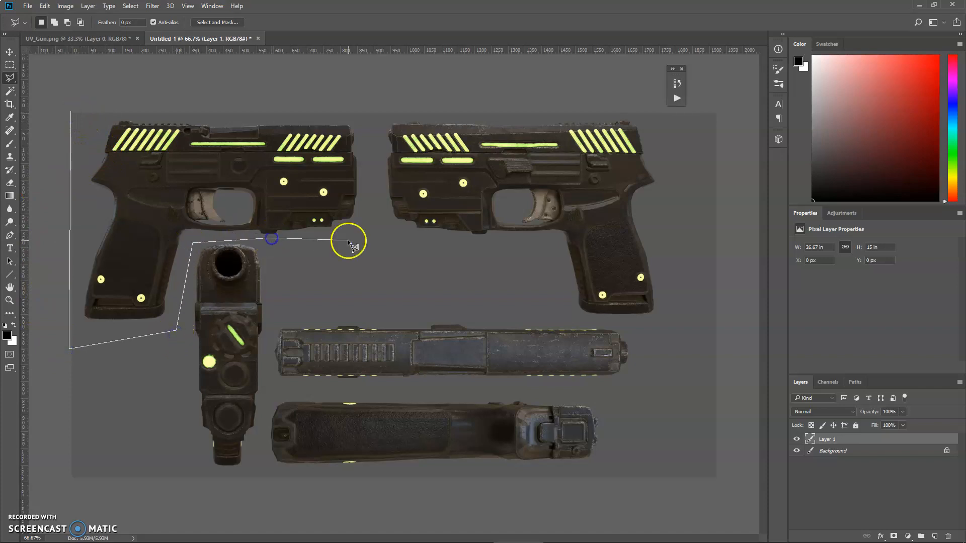
pyautogui.doubleClick(107, 82)
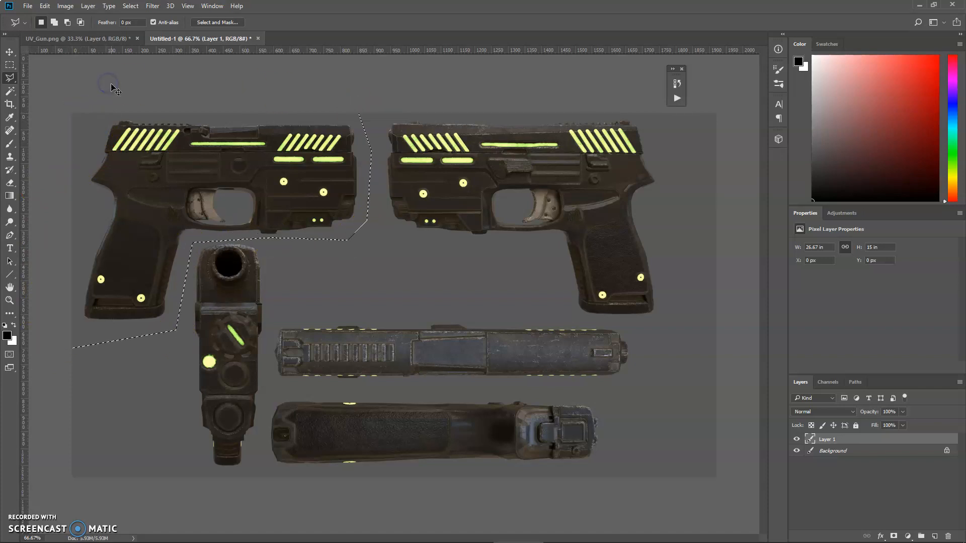
# - Copy the selected pistol into UV_Gun.png, rotate it -90°, place it over the UV layout's right half, and move its layer beneath the wireframe lines
pyautogui.hotkey('ctrl', 'c')
pyautogui.click(107, 37)
pyautogui.hotkey('ctrl', 'v')
pyautogui.hotkey('ctrl', 't')
pyautogui.moveTo(545, 211); pyautogui.dragTo(333, 181)
pyautogui.moveTo(411, 331); pyautogui.dragTo(483, 381)
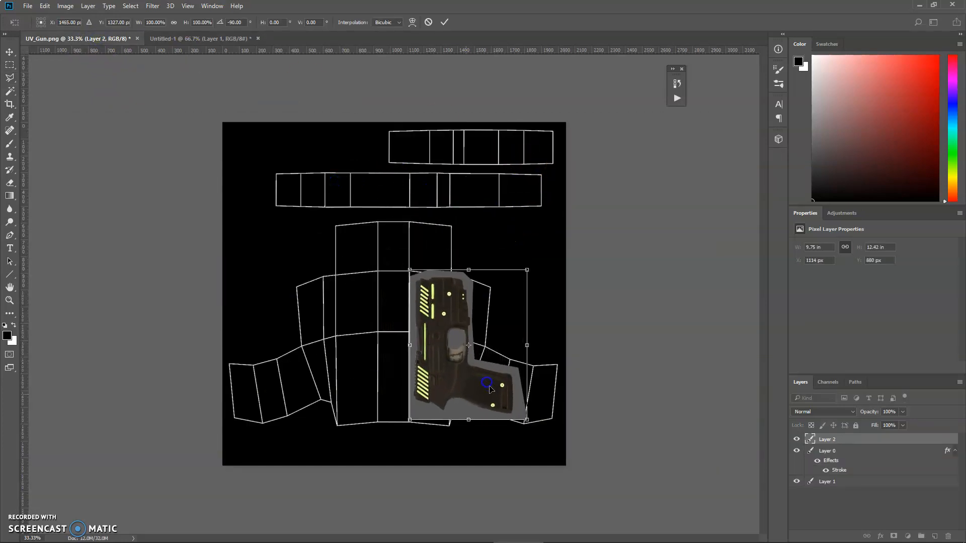
pyautogui.press('Return')
pyautogui.moveTo(826, 439); pyautogui.dragTo(831, 476)
# - Rename the black bottom layer to backcolor and the UV line layer to wireframe
pyautogui.click(826, 482)
pyautogui.write('backcolor')
pyautogui.press('Return')
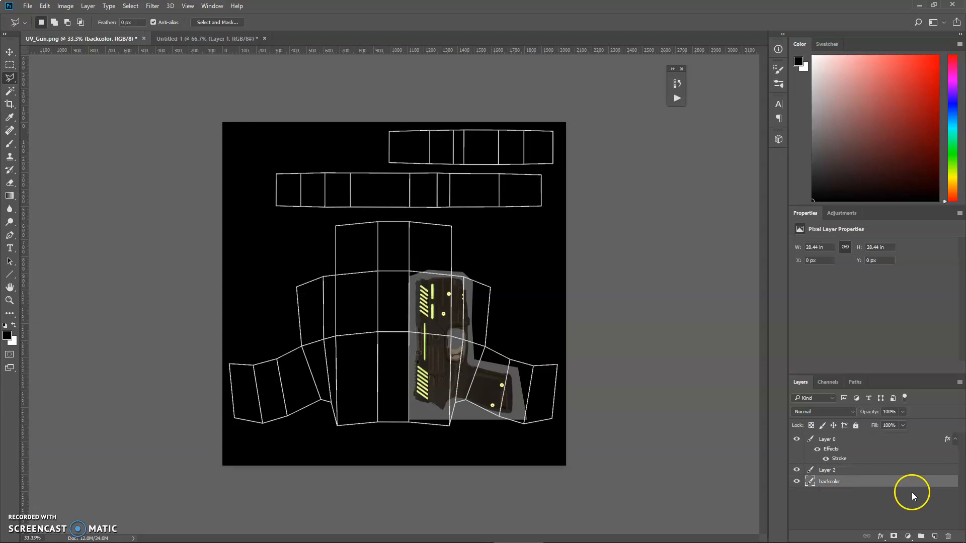
pyautogui.doubleClick(830, 439)
pyautogui.write('wireframe')
pyautogui.press('Return')
# - Try fitting the pistol image to the right half of the UV layout by scaling it to about 143%, and delete its layer
pyautogui.press('v')
pyautogui.moveTo(437, 321); pyautogui.dragTo(432, 317)
pyautogui.hotkey('ctrl', 't')
pyautogui.moveTo(524, 264); pyautogui.dragTo(526, 222)
pyautogui.moveTo(525, 415); pyautogui.dragTo(574, 431)
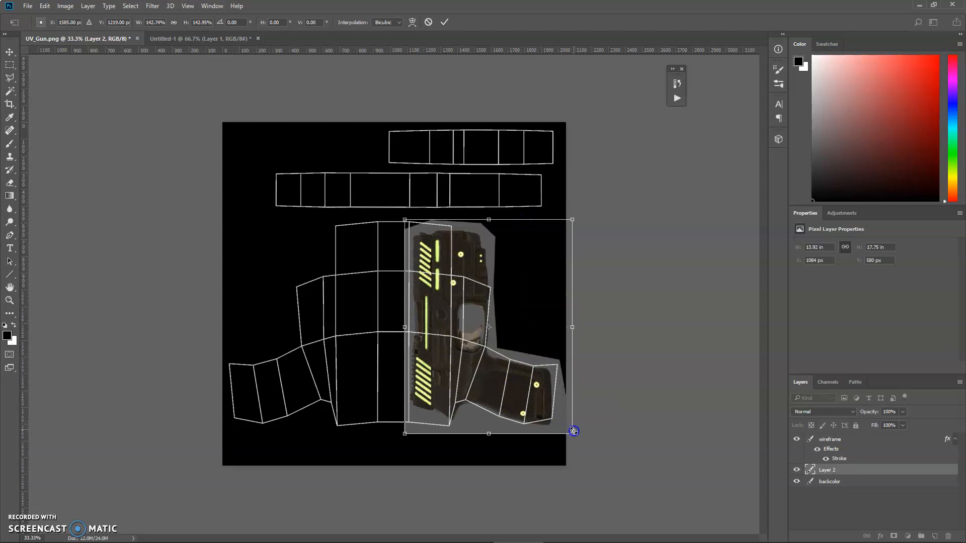
pyautogui.press('Return')
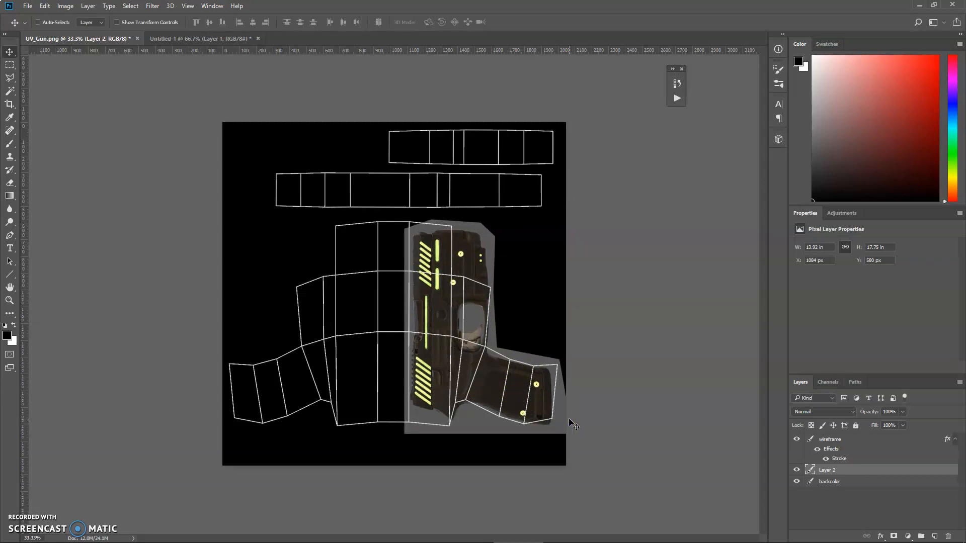
pyautogui.hotkey('ctrl', '+')
pyautogui.click(503, 346)
pyautogui.moveTo(488, 359)
pyautogui.mouseDown()
pyautogui.moveTo(463, 359)
pyautogui.moveTo(484, 360)
pyautogui.mouseUp()
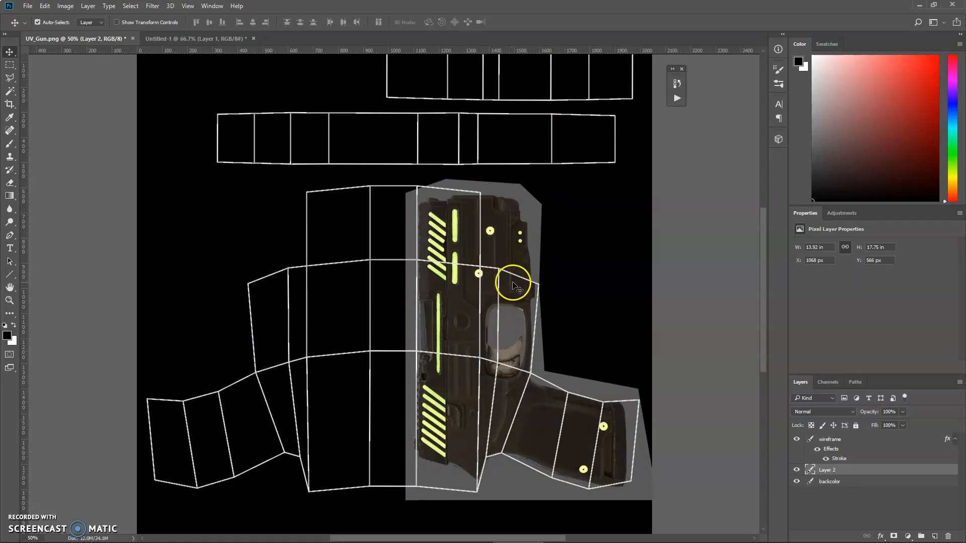
pyautogui.press('Delete')
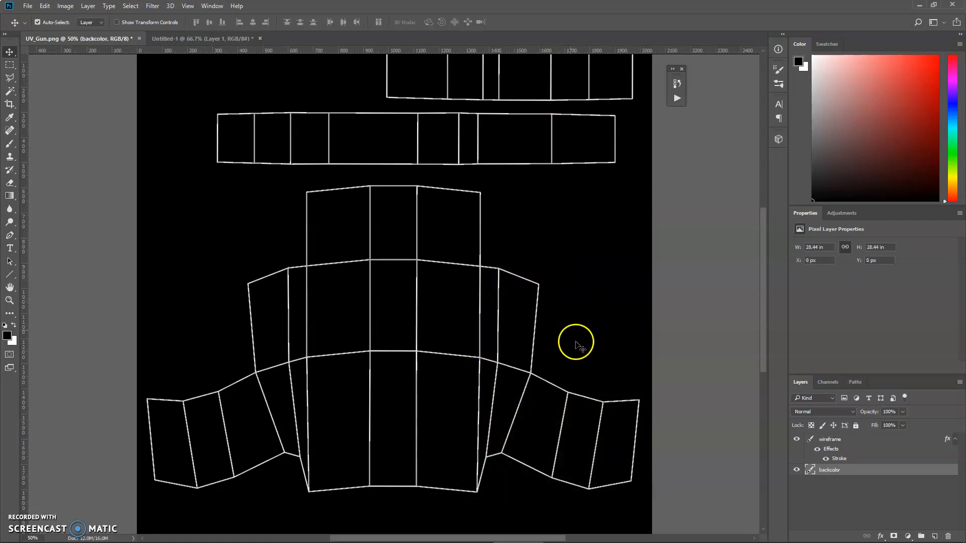
# - Add a new layer above backcolor and trace a Polygonal Lasso selection inside the left grip shell of the UV layout
pyautogui.press('l')
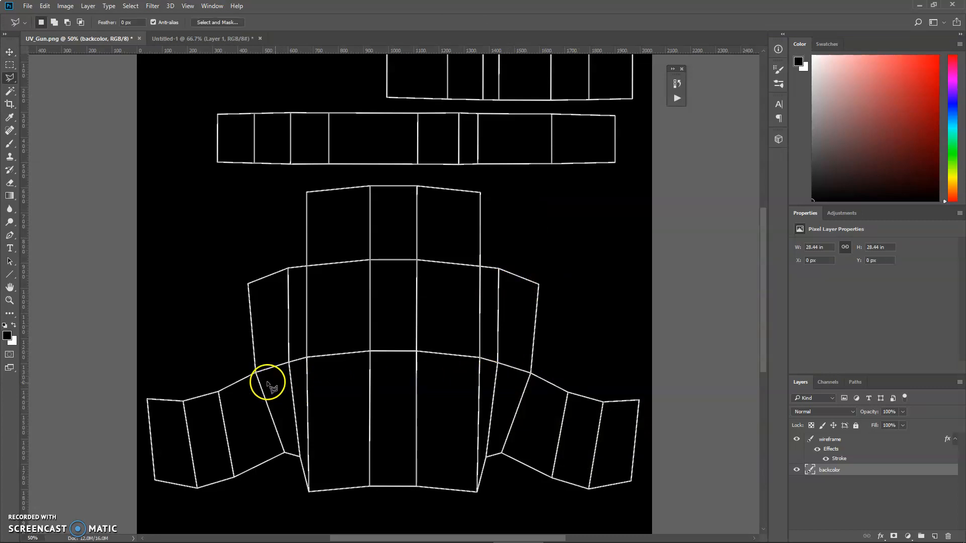
pyautogui.hotkey('ctrl', 'shift', 'n')
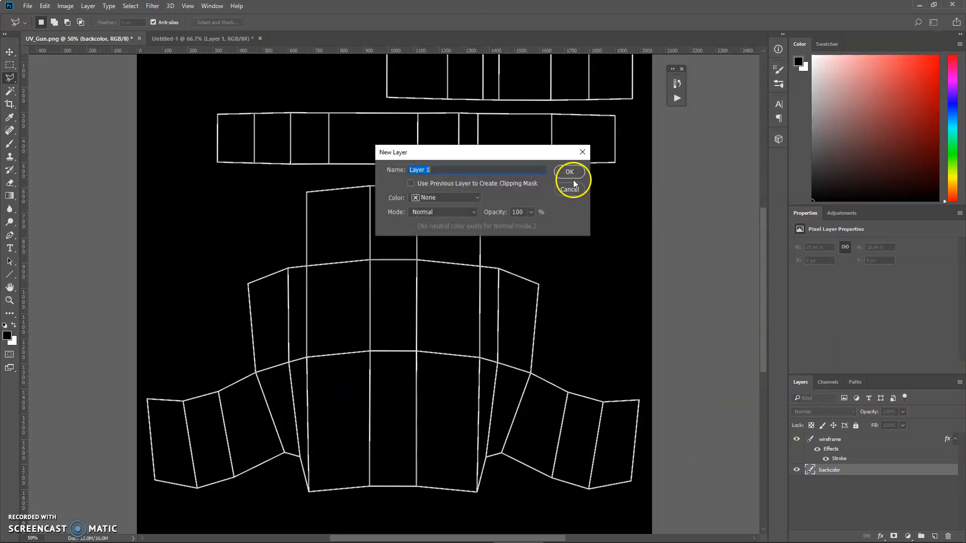
pyautogui.click(570, 173)
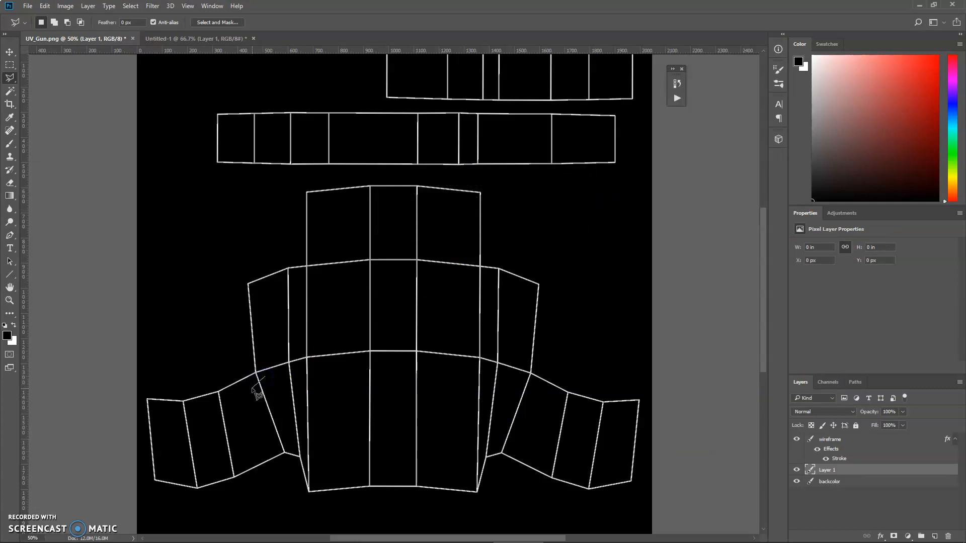
pyautogui.click(227, 399)
pyautogui.click(219, 474)
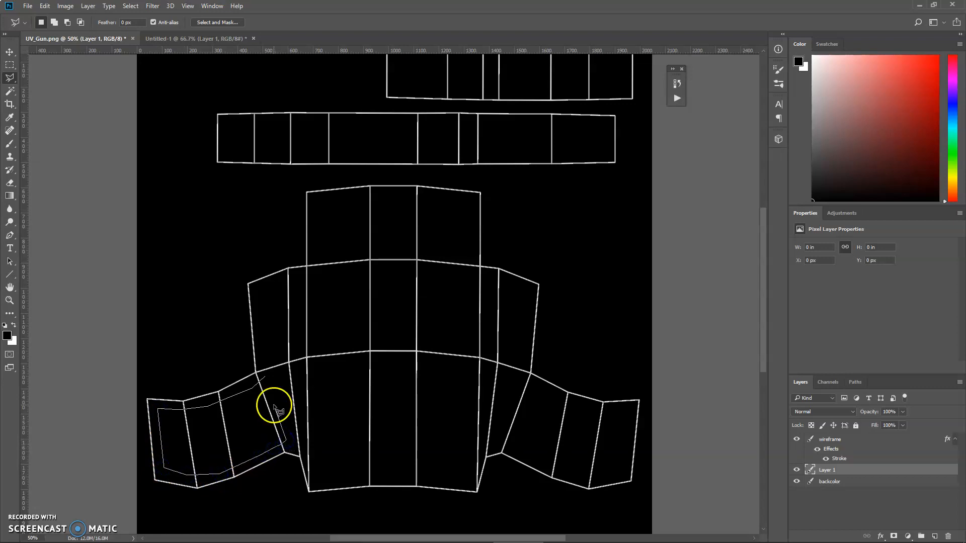
# - Set the foreground color to bright red and fill the left grip selection with it
pyautogui.click(8, 336)
pyautogui.moveTo(690, 162); pyautogui.dragTo(782, 85)
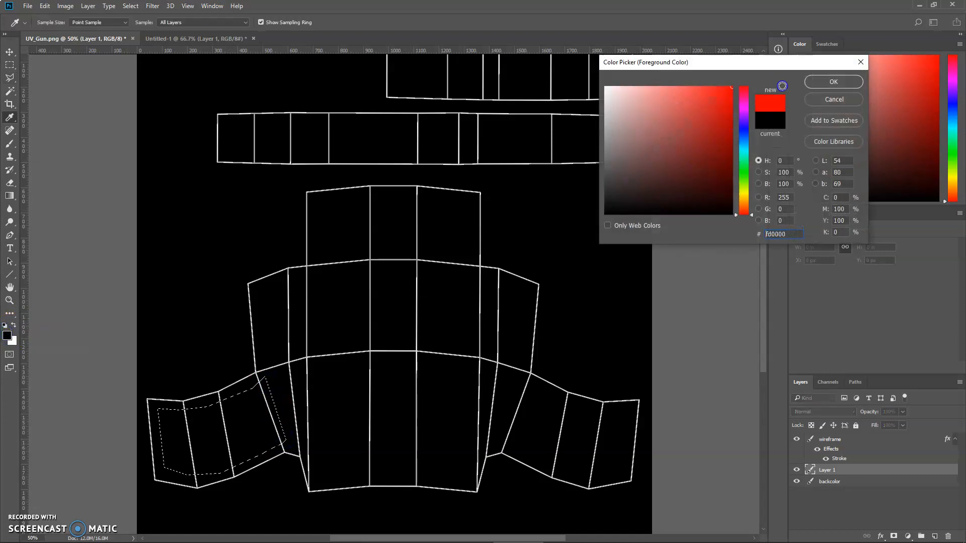
pyautogui.click(833, 81)
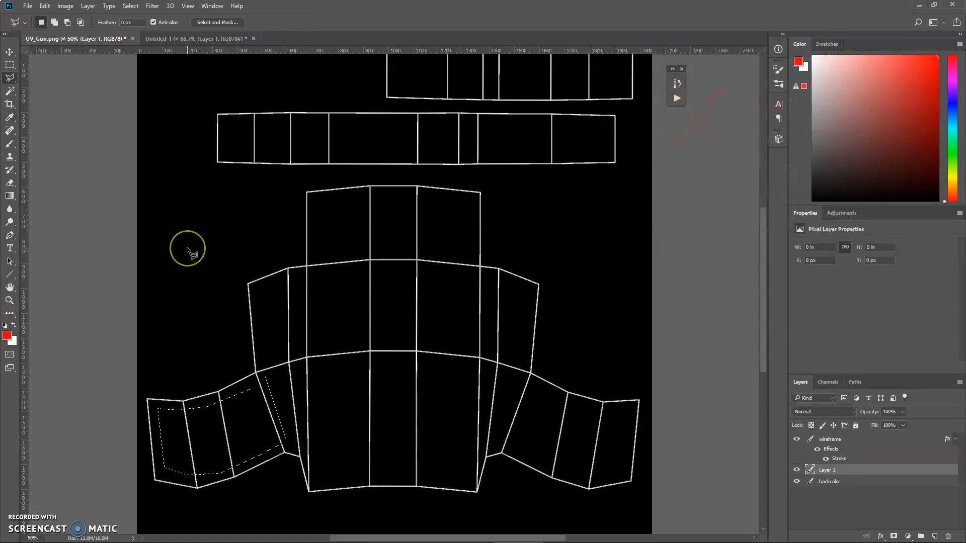
pyautogui.press('alt')
pyautogui.hotkey('alt', 'BackSpace')
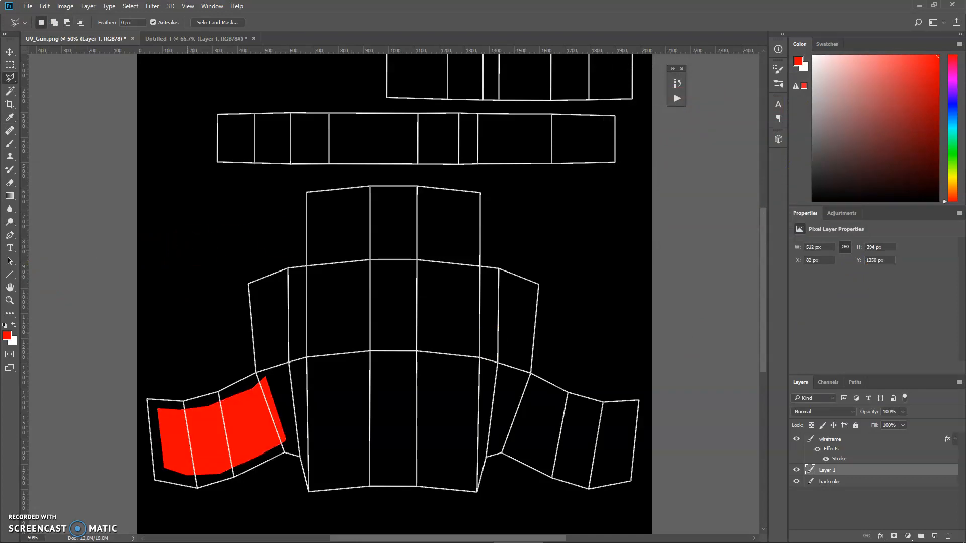
# - Switch to Chrome and search Google Images for "gun handle texture"
pyautogui.click(920, 4)
pyautogui.click(628, 8)
pyautogui.click(197, 74)
pyautogui.moveTo(220, 73); pyautogui.dragTo(25, 70)
pyautogui.write('gun handle te')
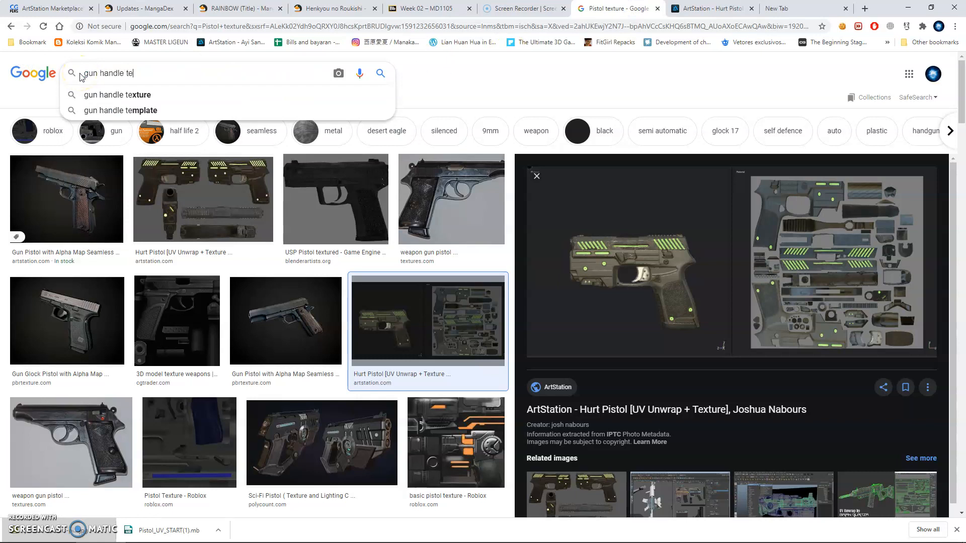
pyautogui.write('xture')
pyautogui.press('Return')
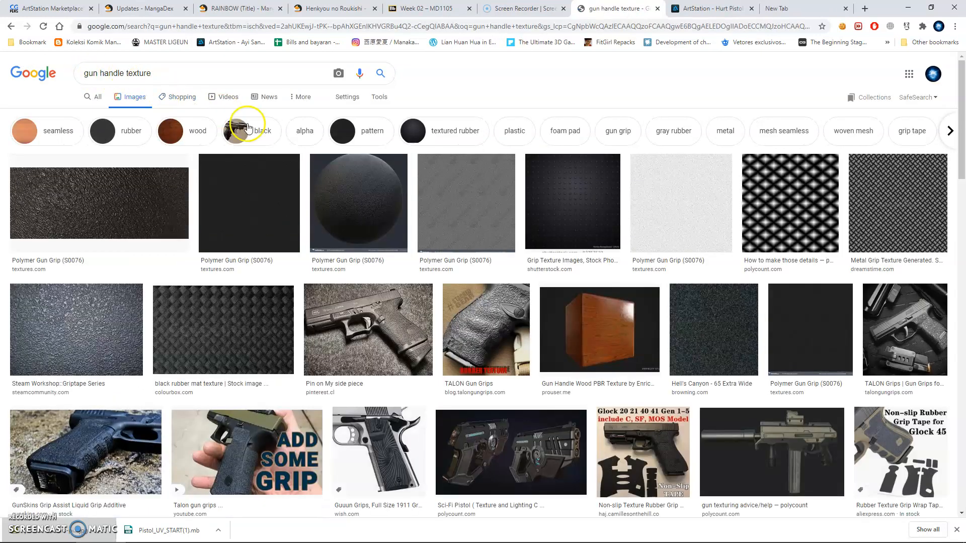
# - Copy the Steam Workshop Griptape Series image from the search results and return to Photoshop
pyautogui.click(78, 315)
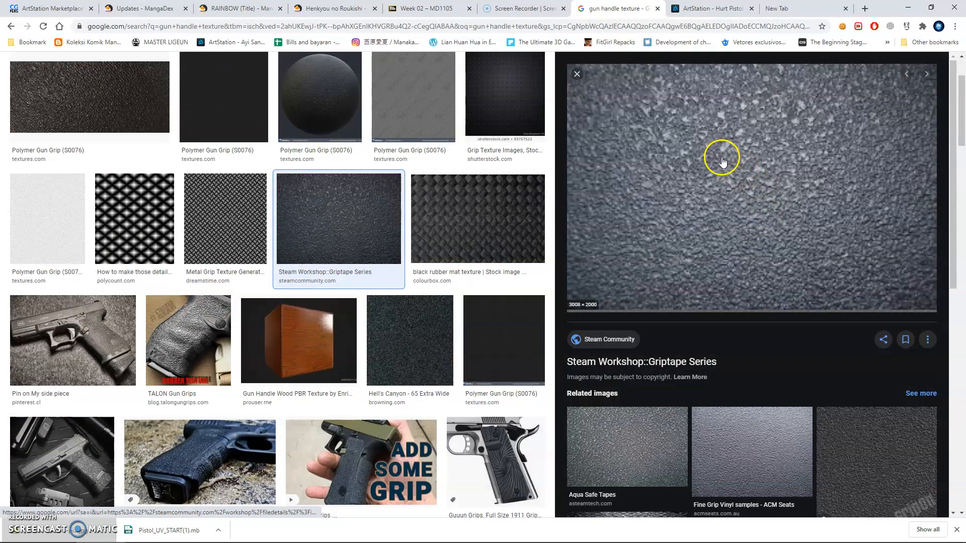
pyautogui.rightClick(723, 159)
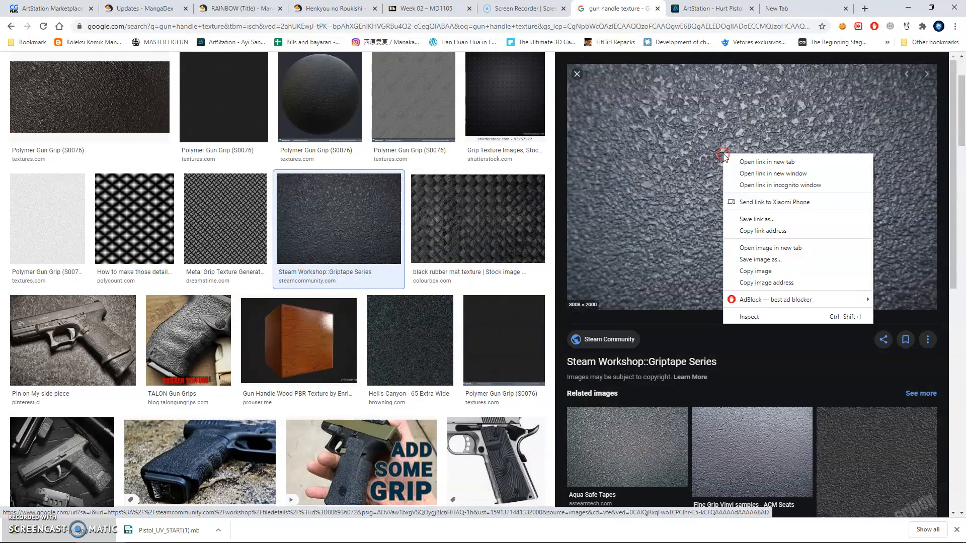
pyautogui.click(769, 270)
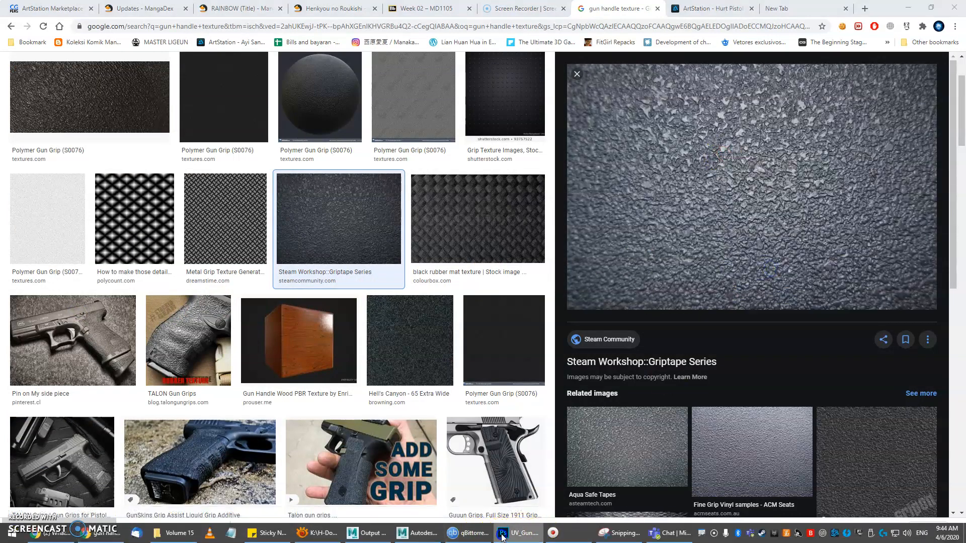
pyautogui.click(506, 535)
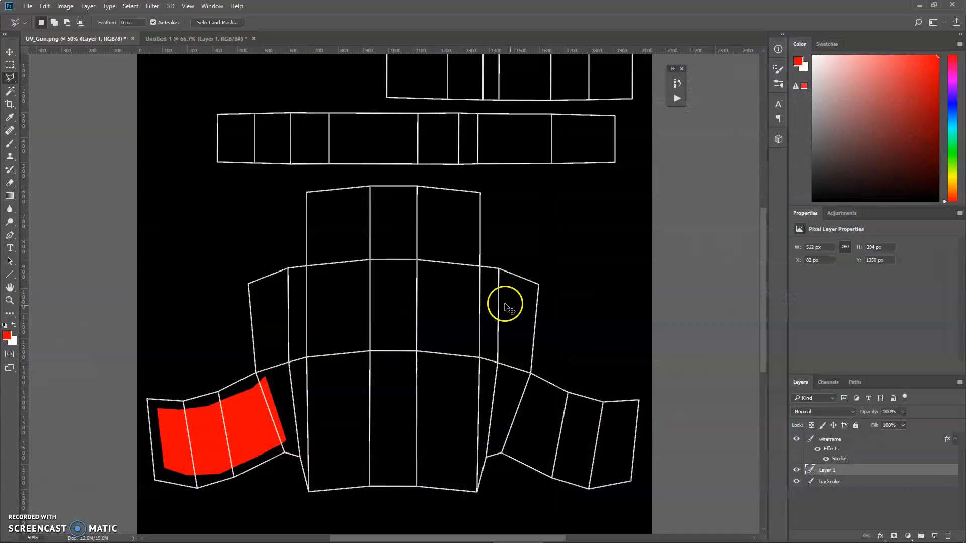
# - Paste the grip texture into UV_Gun.png, scale it to about 32.6%, and position it over the left grip shell
pyautogui.hotkey('ctrl', 'v')
pyautogui.click(619, 358)
pyautogui.hotkey('ctrl', 't')
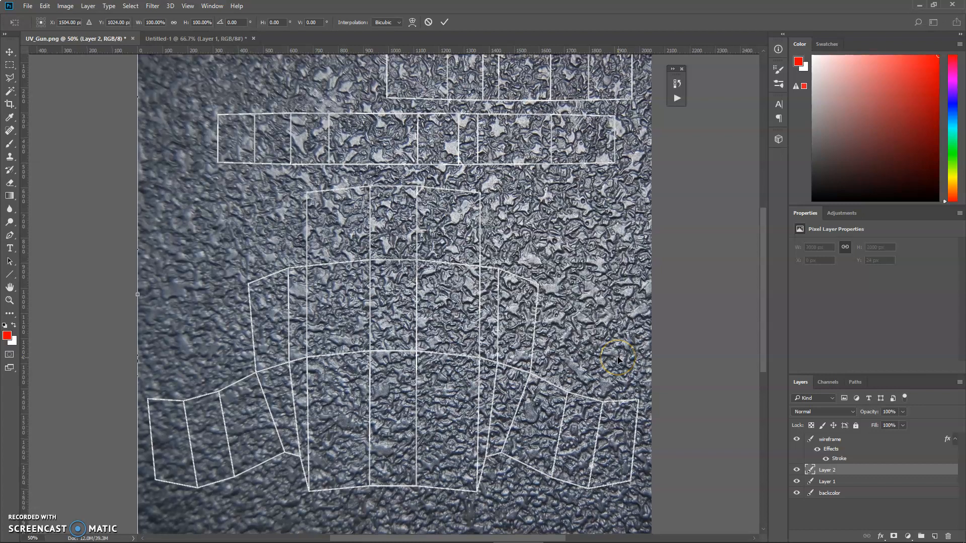
pyautogui.hotkey('ctrl', '-')
pyautogui.hotkey('ctrl', '-')
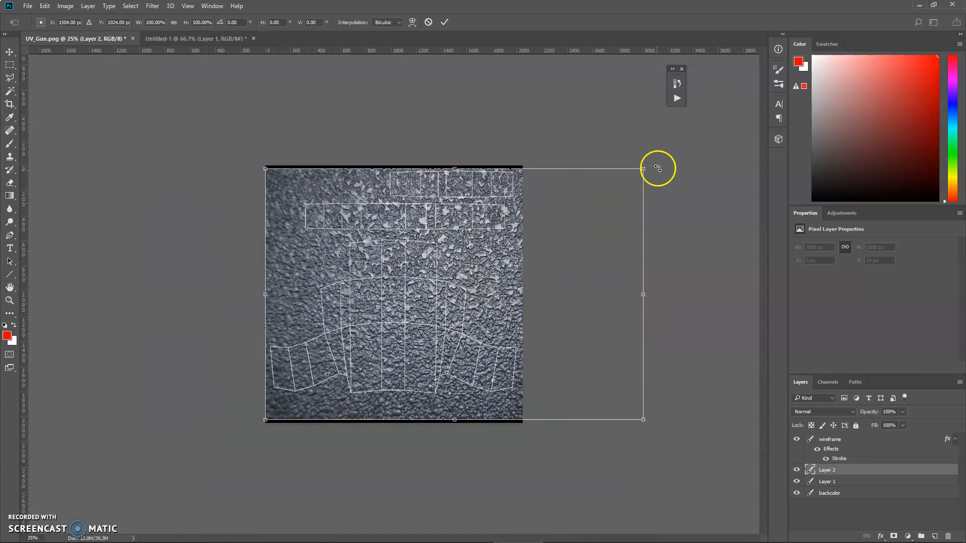
pyautogui.moveTo(644, 168); pyautogui.dragTo(379, 325)
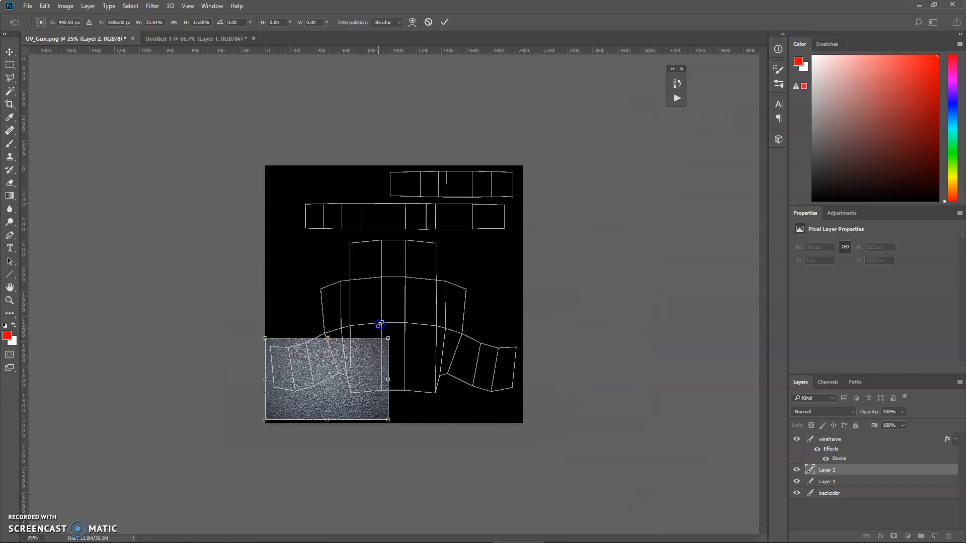
pyautogui.moveTo(342, 365); pyautogui.dragTo(340, 347)
pyautogui.press('Return')
pyautogui.press('l')
pyautogui.hotkey('ctrl', '+')
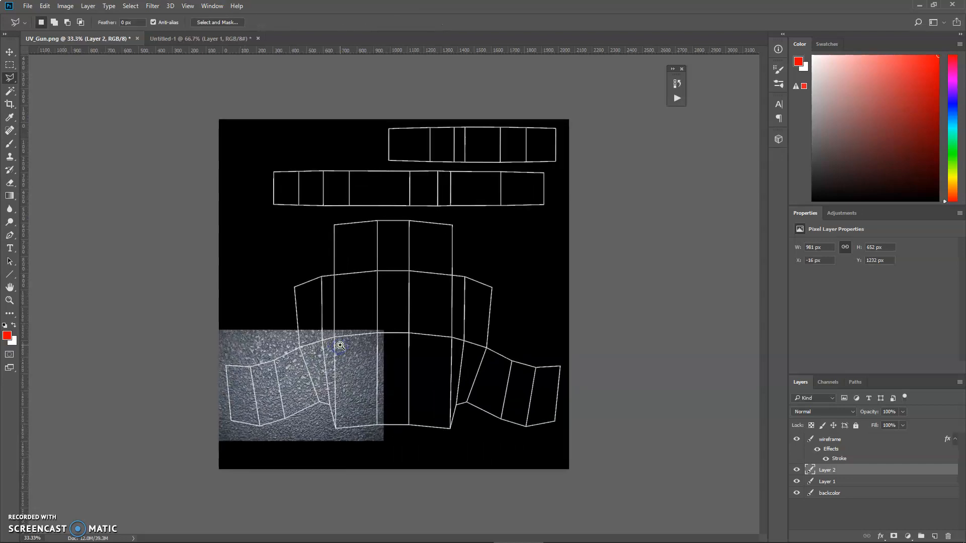
pyautogui.keyDown('ctrl'); pyautogui.click(341, 345); pyautogui.keyUp('ctrl')
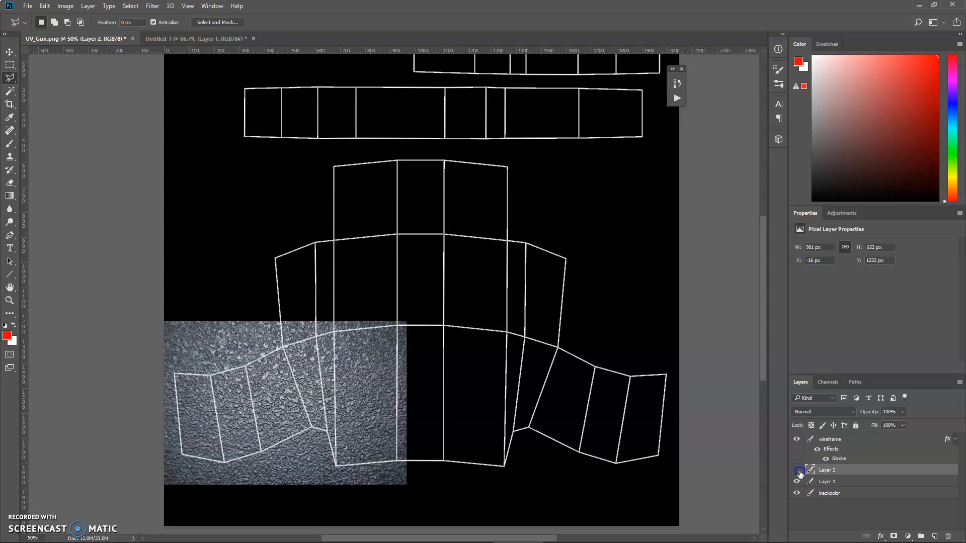
# - Compare the grip texture with the red shape beneath it and clip the texture layer to Layer 1
pyautogui.click(797, 471)
pyautogui.click(798, 471)
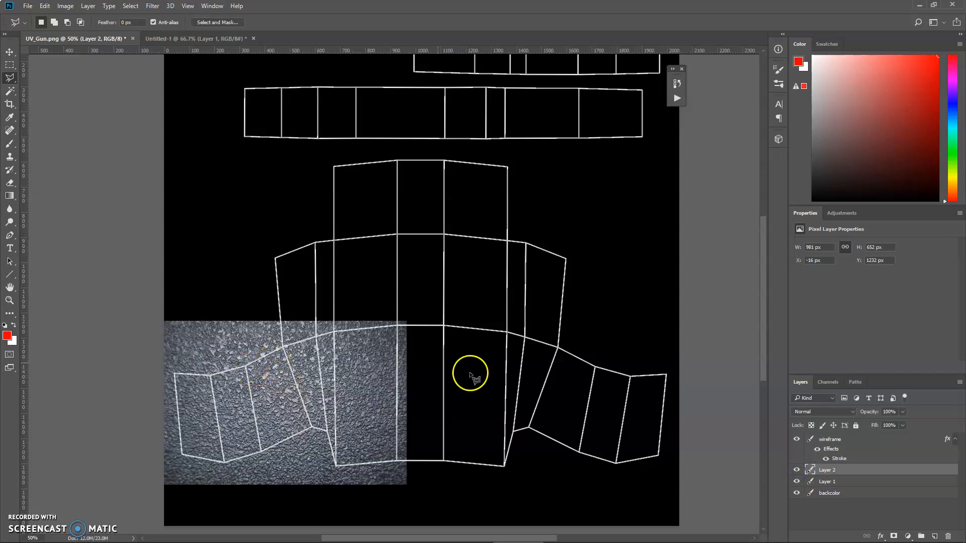
pyautogui.click(796, 471)
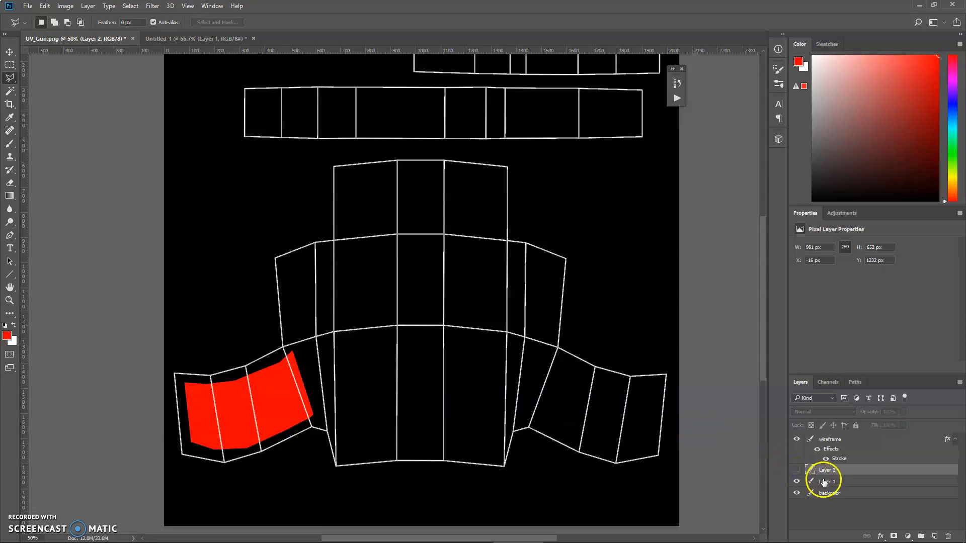
pyautogui.click(794, 484)
pyautogui.click(795, 482)
pyautogui.click(797, 471)
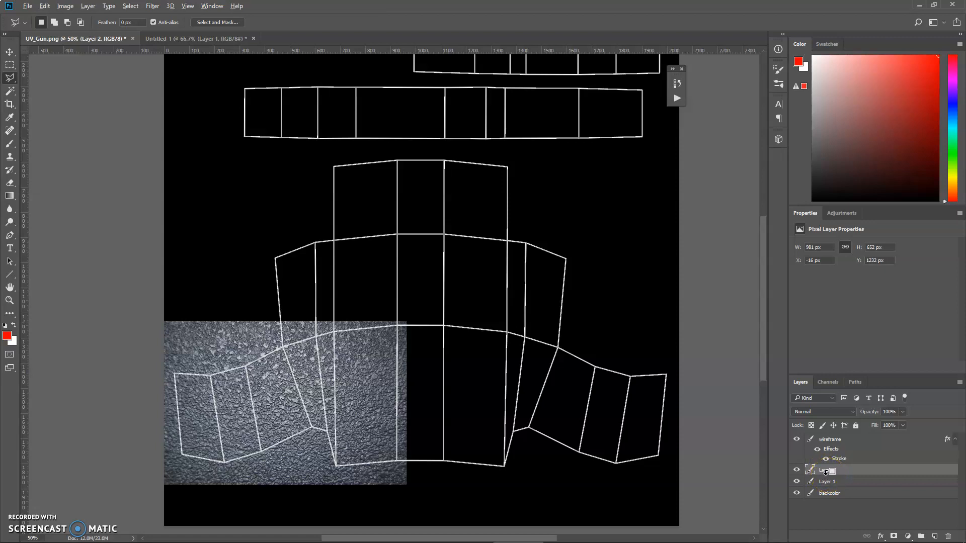
pyautogui.keyDown('alt'); pyautogui.click(825, 474); pyautogui.keyUp('alt')
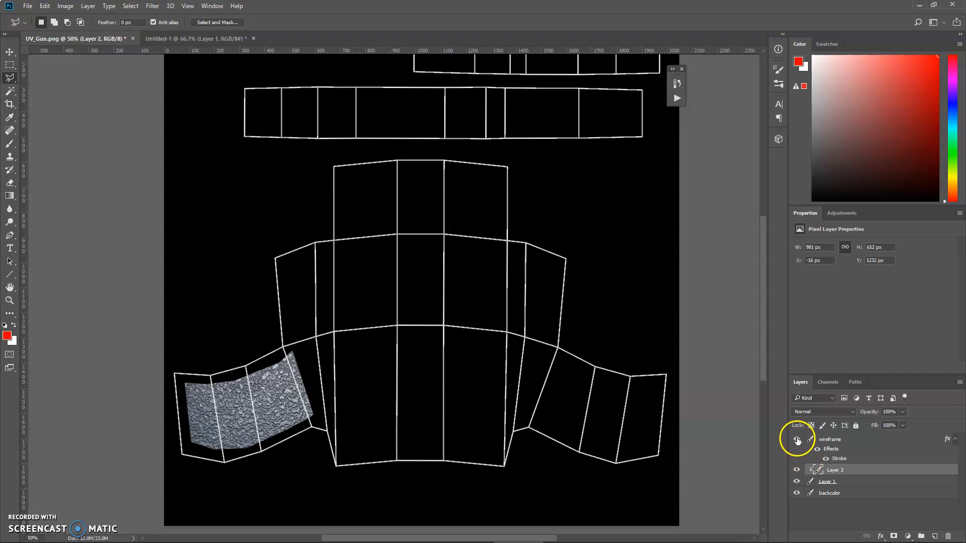
# - Rename the clipped texture layer as "handle texture" and add a new empty layer directly beneath Layer 1
pyautogui.click(796, 441)
pyautogui.click(796, 441)
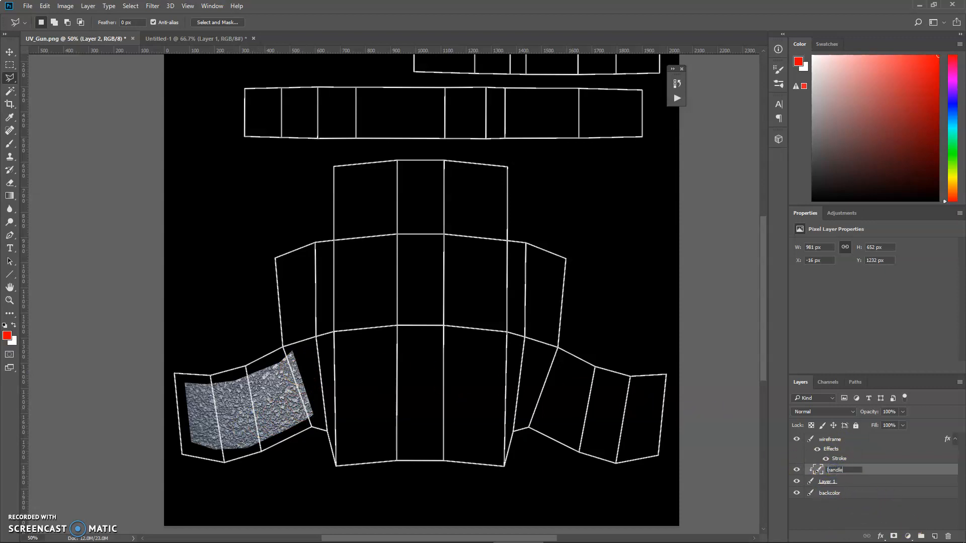
pyautogui.press('Return')
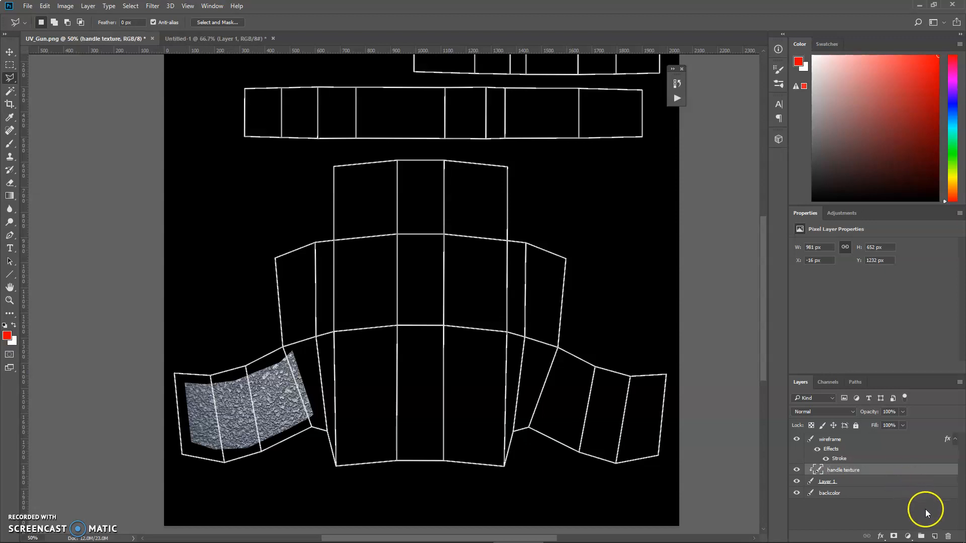
pyautogui.click(933, 536)
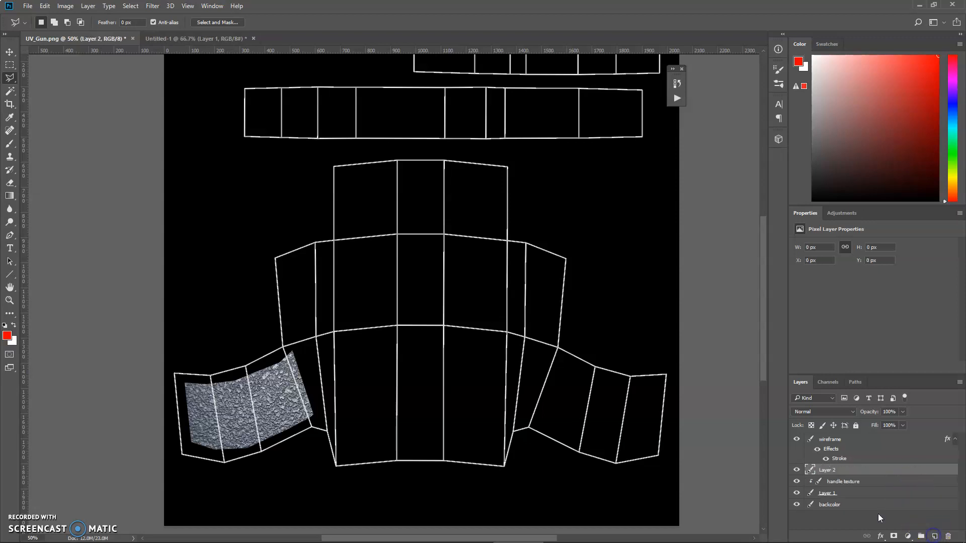
pyautogui.moveTo(835, 472); pyautogui.dragTo(835, 502)
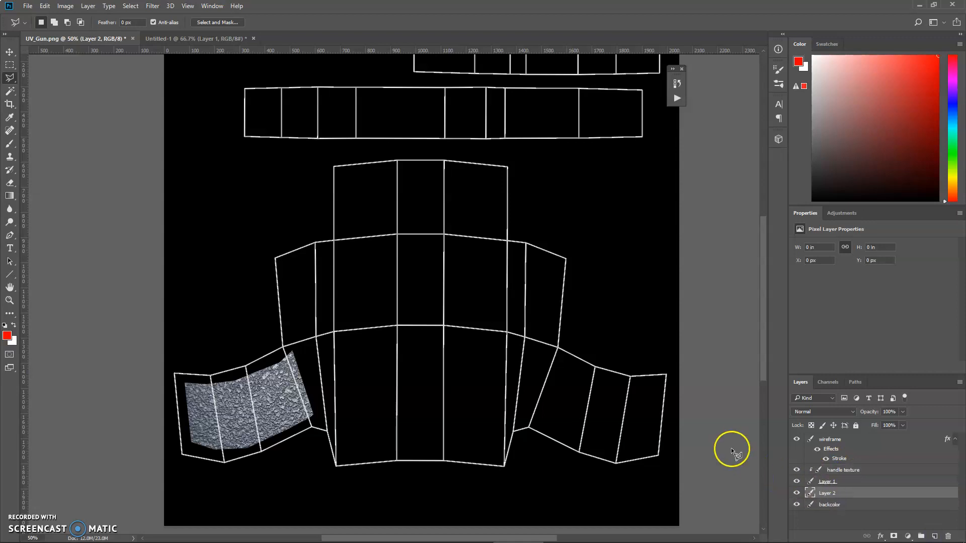
# - Outline the entire large handle shell with a polygonal selection slightly outside its wireframe, including both side grips
pyautogui.click(328, 161)
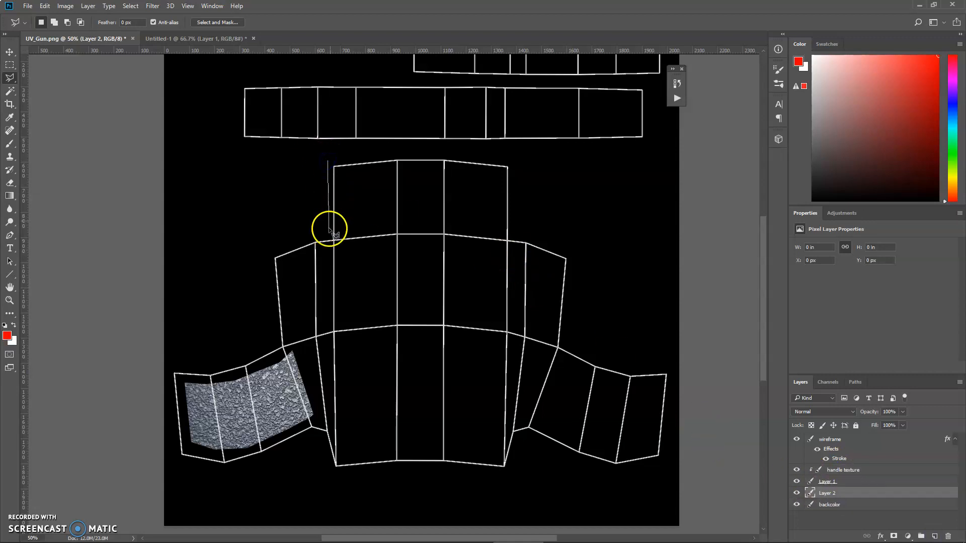
pyautogui.click(329, 231)
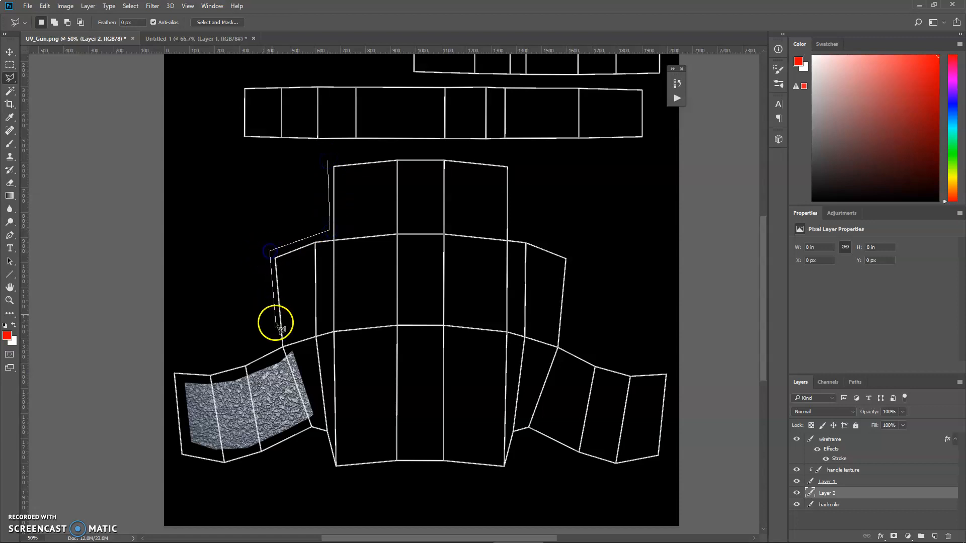
pyautogui.click(275, 340)
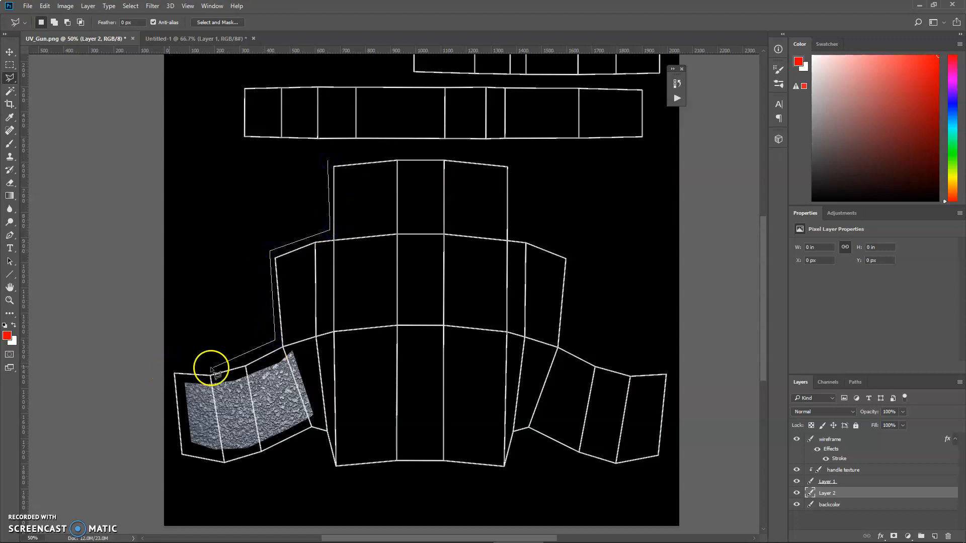
pyautogui.click(229, 363)
pyautogui.click(167, 367)
pyautogui.click(175, 456)
pyautogui.click(310, 440)
pyautogui.click(319, 470)
pyautogui.click(571, 452)
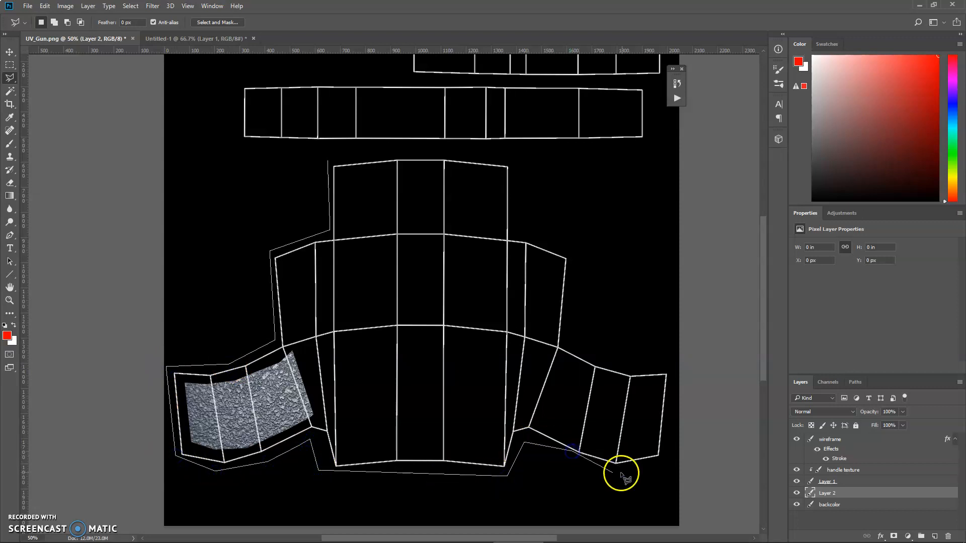
pyautogui.click(675, 362)
pyautogui.click(641, 363)
pyautogui.click(571, 340)
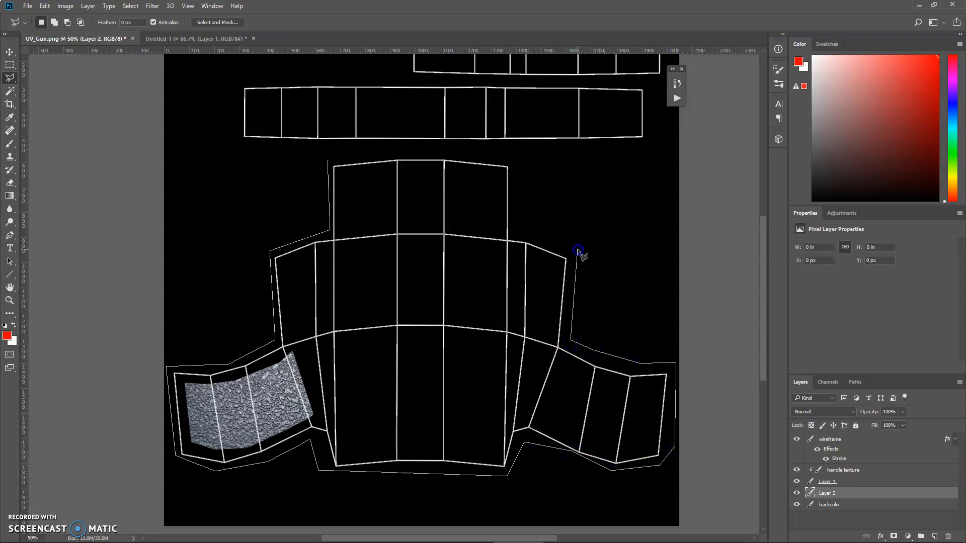
pyautogui.click(517, 224)
pyautogui.click(512, 151)
pyautogui.click(393, 150)
pyautogui.click(355, 155)
# - Set the foreground color to light gray a7a7a7, fill the shell selection on Layer 2 with it, and deselect
pyautogui.click(7, 335)
pyautogui.moveTo(626, 147); pyautogui.dragTo(569, 131)
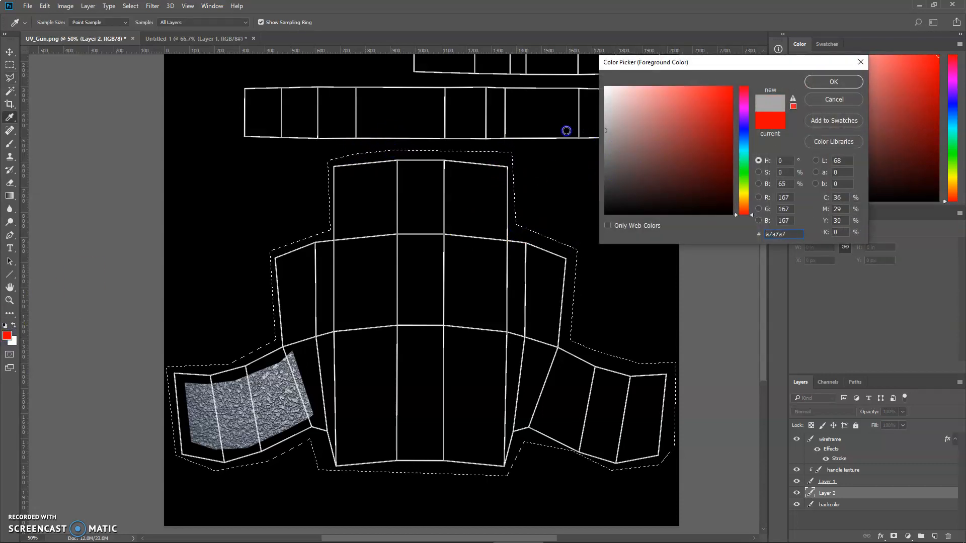
pyautogui.click(831, 82)
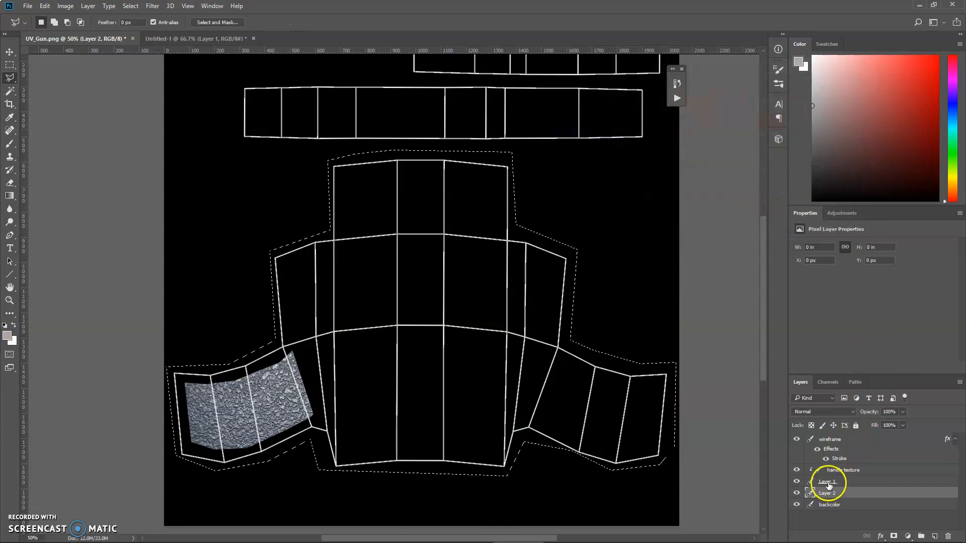
pyautogui.hotkey('alt', 'BackSpace')
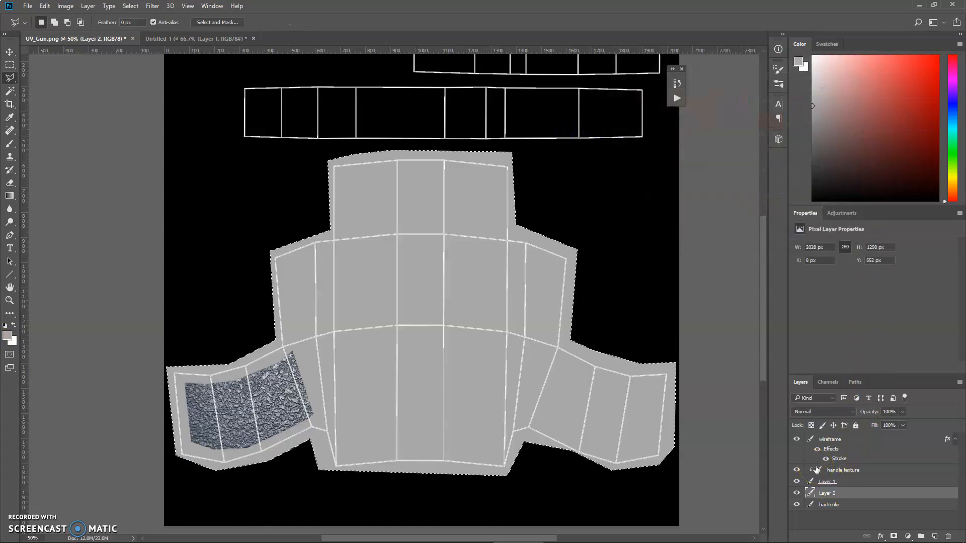
pyautogui.hotkey('ctrl', 'd')
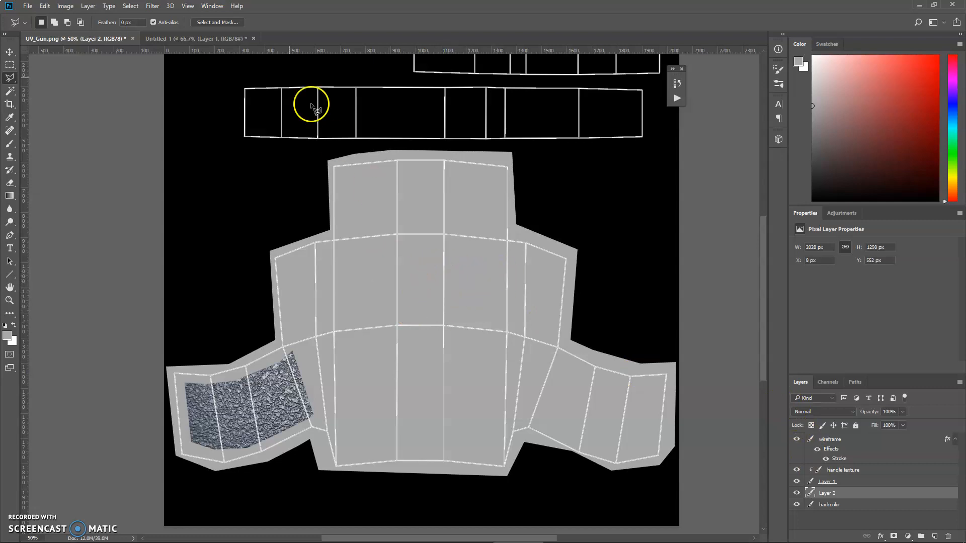
# - Examine the pistol reference views in the Untitled-1 document and return to UV_Gun.png
pyautogui.click(217, 37)
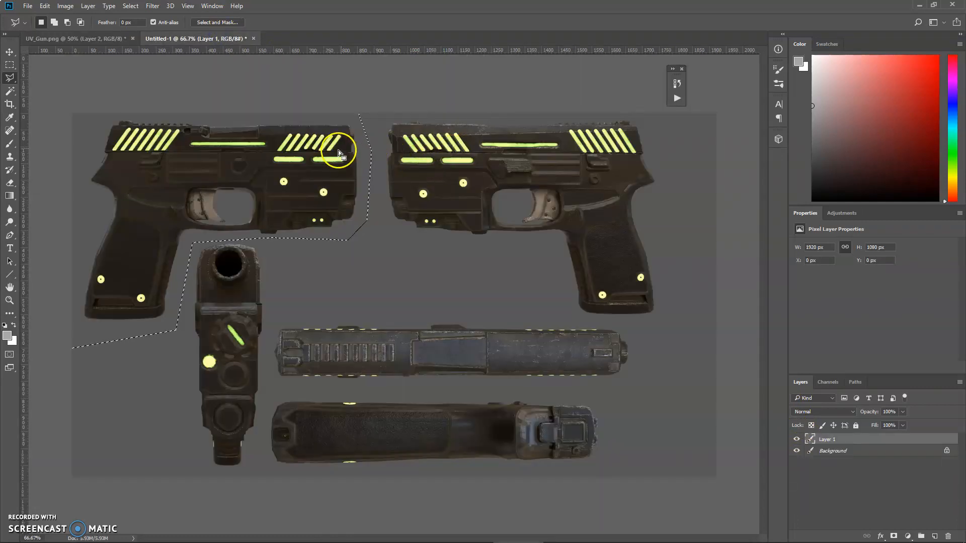
pyautogui.click(113, 38)
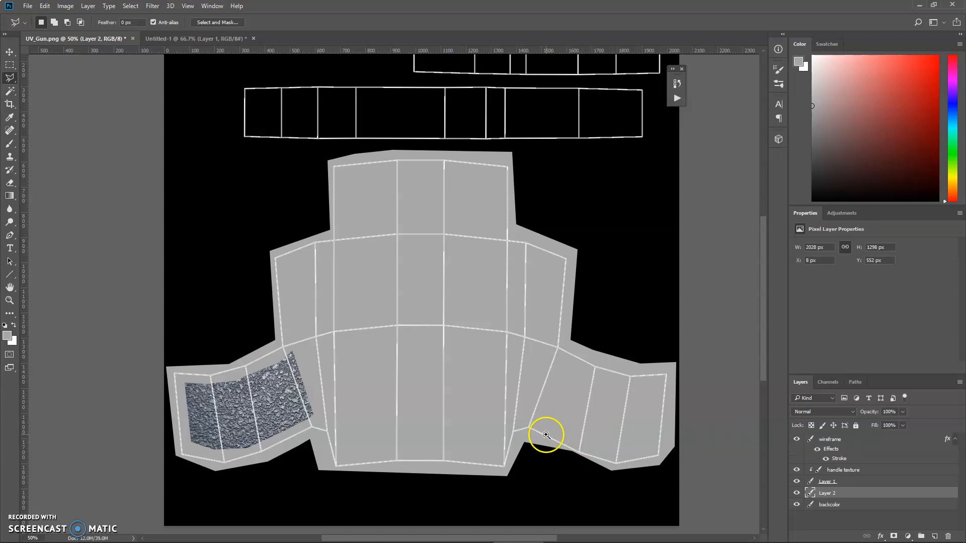
# - Select a polygonal area along the notch beneath the right grip shell and delete the gray fill inside it
pyautogui.scroll(1, 559, 426)
pyautogui.moveTo(560, 427); pyautogui.dragTo(484, 385)
pyautogui.scroll(2, 511, 426)
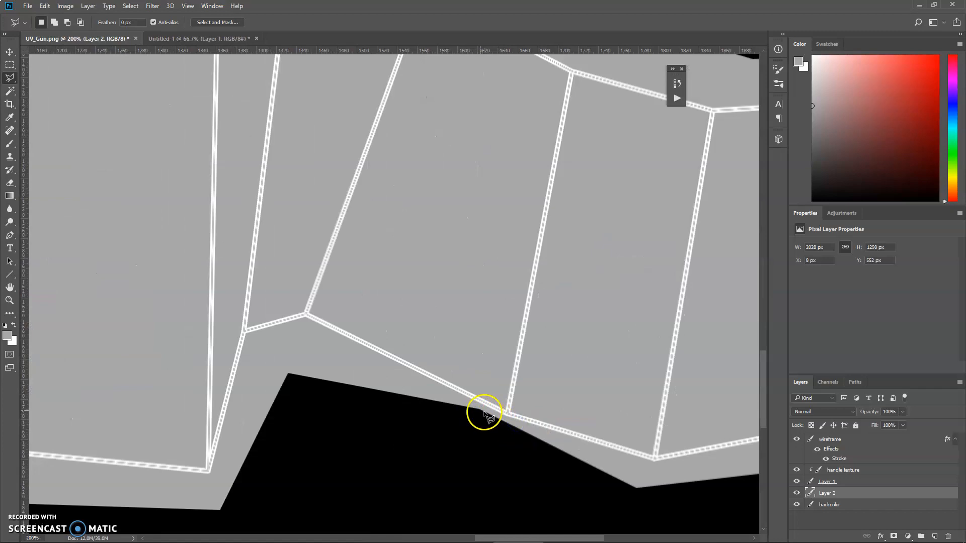
pyautogui.click(289, 375)
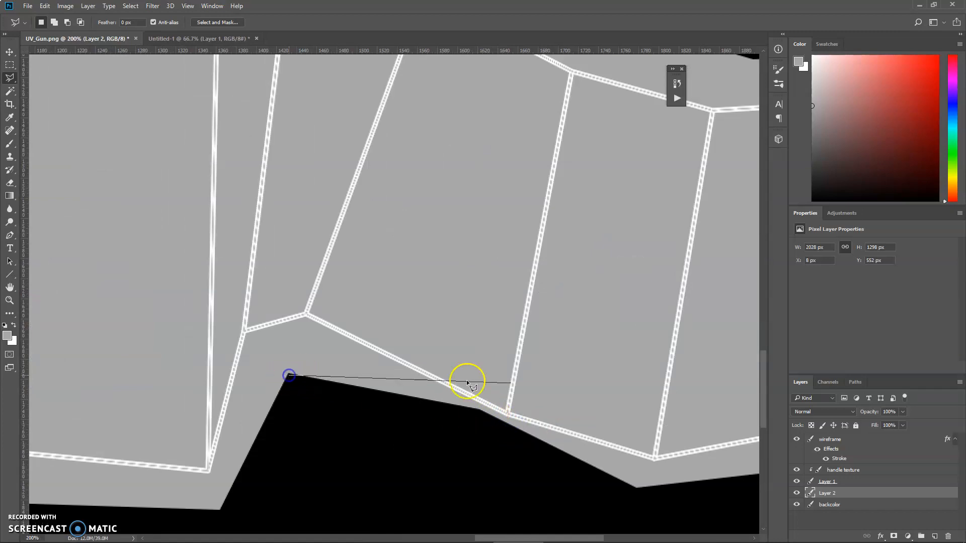
pyautogui.click(484, 382)
pyautogui.click(638, 484)
pyautogui.click(344, 467)
pyautogui.doubleClick(343, 467)
pyautogui.press('Delete')
pyautogui.hotkey('ctrl', 'd')
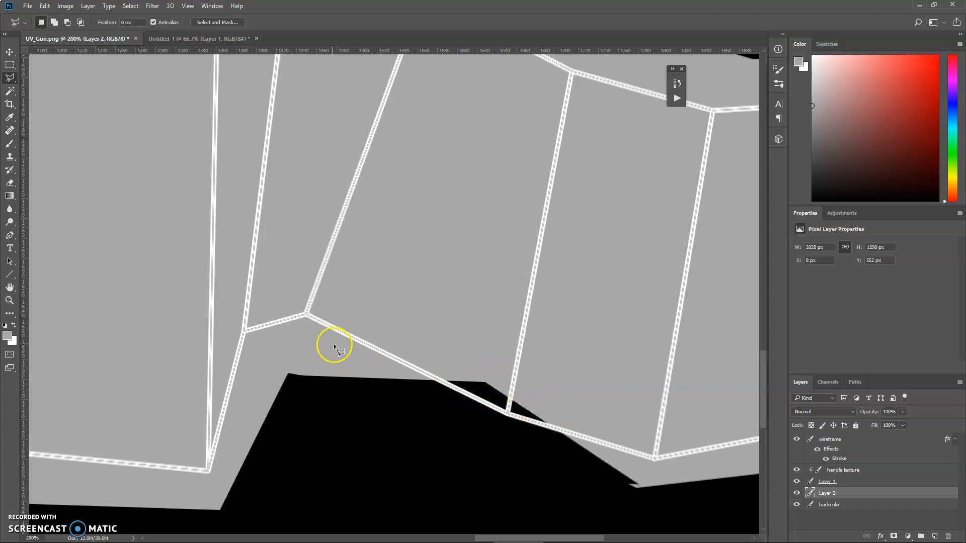
# - Select the gap along the right grip shell's lower wireframe edge, fill it with the gray, and deselect
pyautogui.click(313, 332)
pyautogui.click(494, 422)
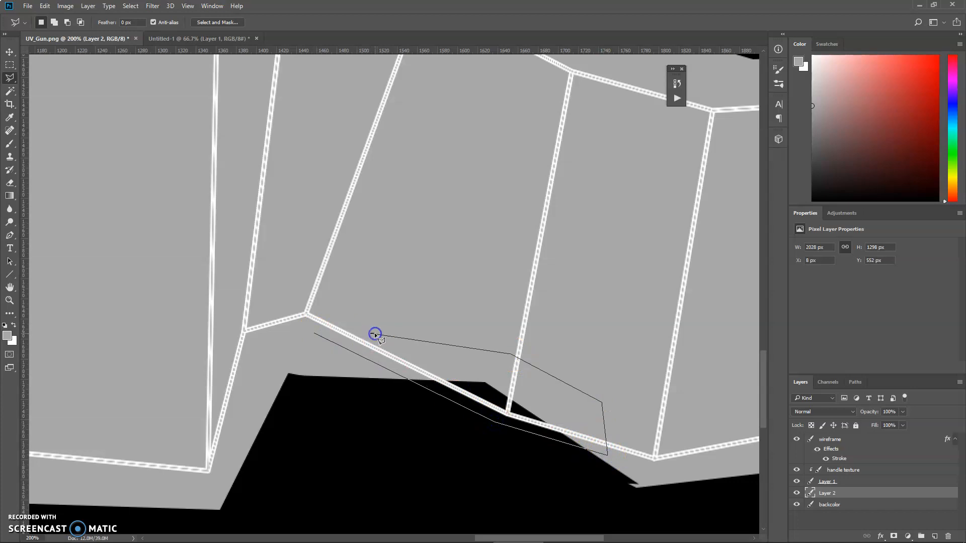
pyautogui.doubleClick(340, 326)
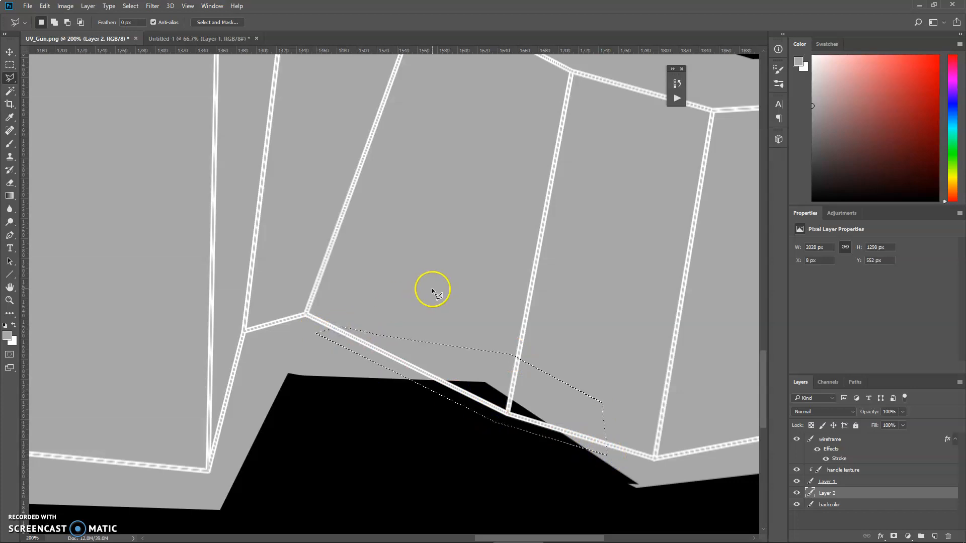
pyautogui.press('Delete')
pyautogui.hotkey('ctrl', 'd')
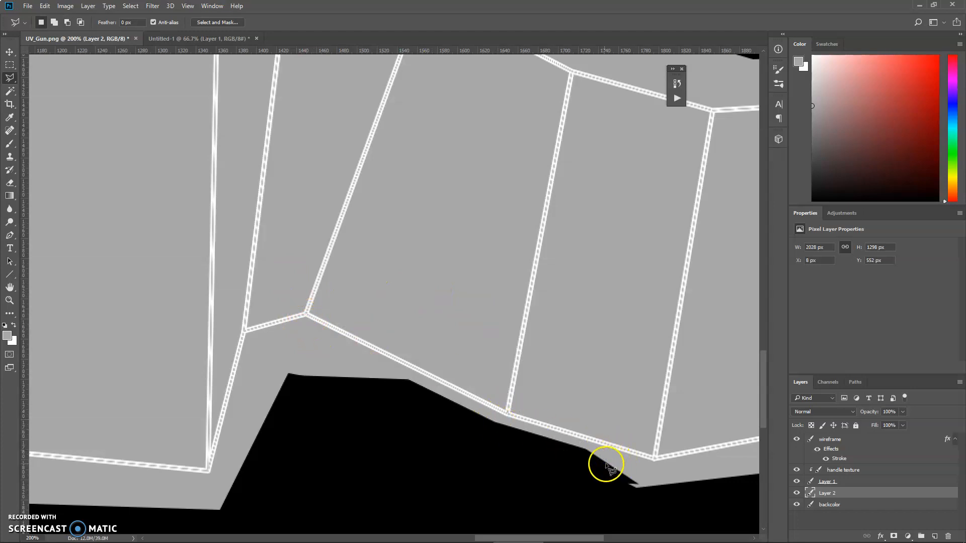
# - Trim the jagged gray overhang below the lower corner of the right grip shell
pyautogui.moveTo(558, 460); pyautogui.dragTo(449, 429)
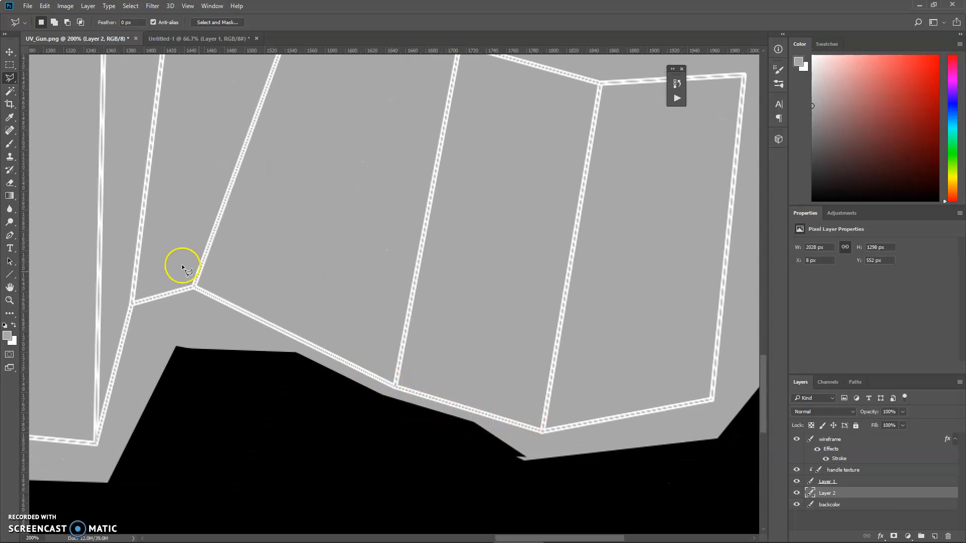
pyautogui.click(459, 421)
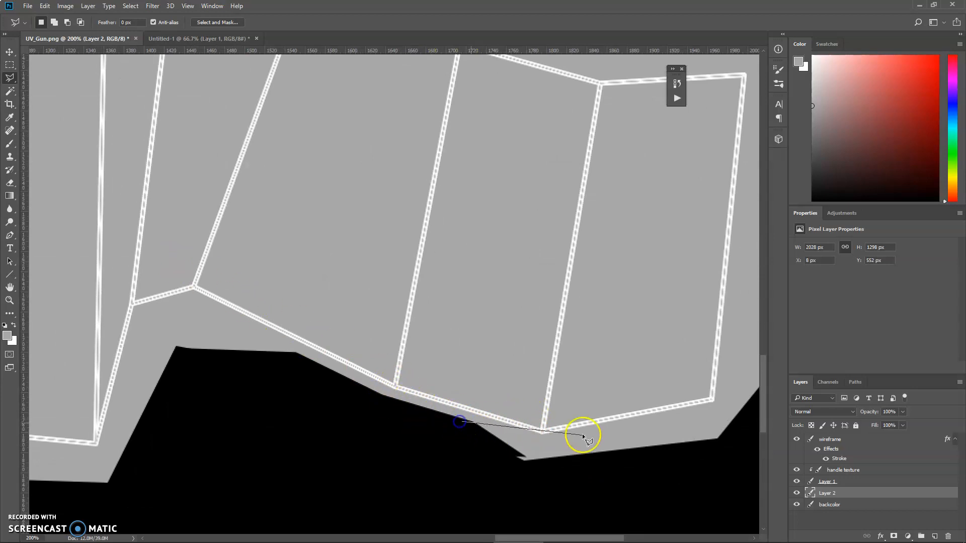
pyautogui.click(547, 444)
pyautogui.click(584, 457)
pyautogui.click(610, 471)
pyautogui.click(561, 488)
pyautogui.doubleClick(406, 485)
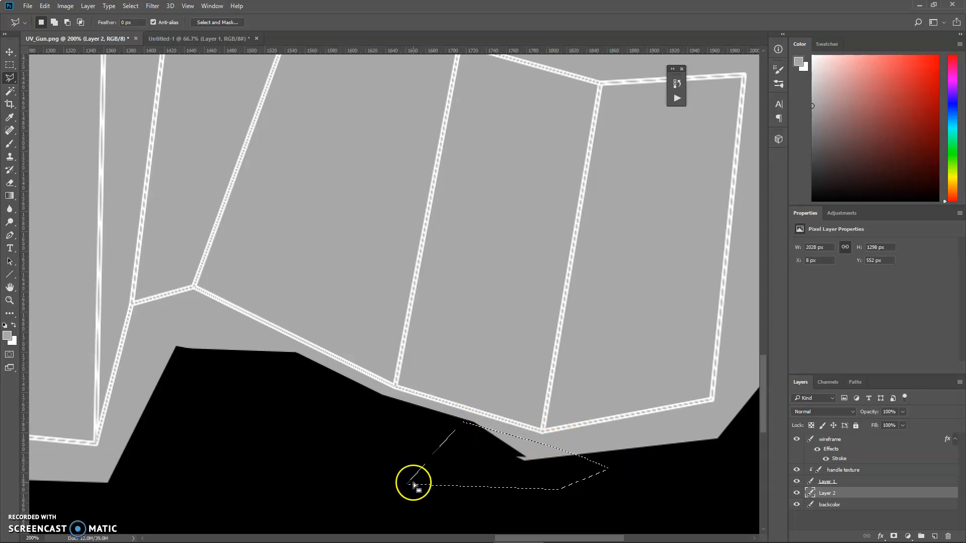
pyautogui.press('Delete')
pyautogui.hotkey('ctrl', 'd')
# - Cut the gray fill closer to the wireframe in the notch between the central shell and the right grip
pyautogui.keyDown('alt'); pyautogui.click(476, 391); pyautogui.keyUp('alt')
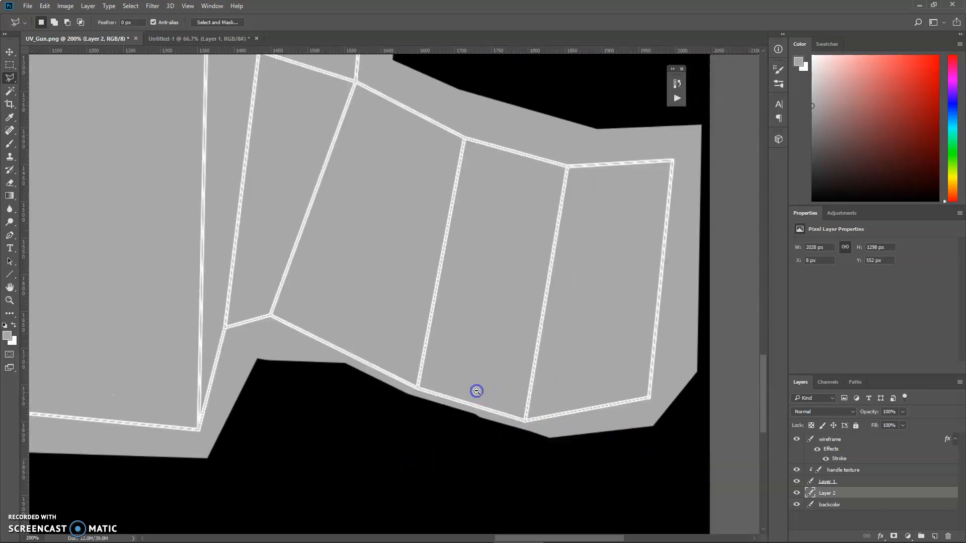
pyautogui.click(287, 444)
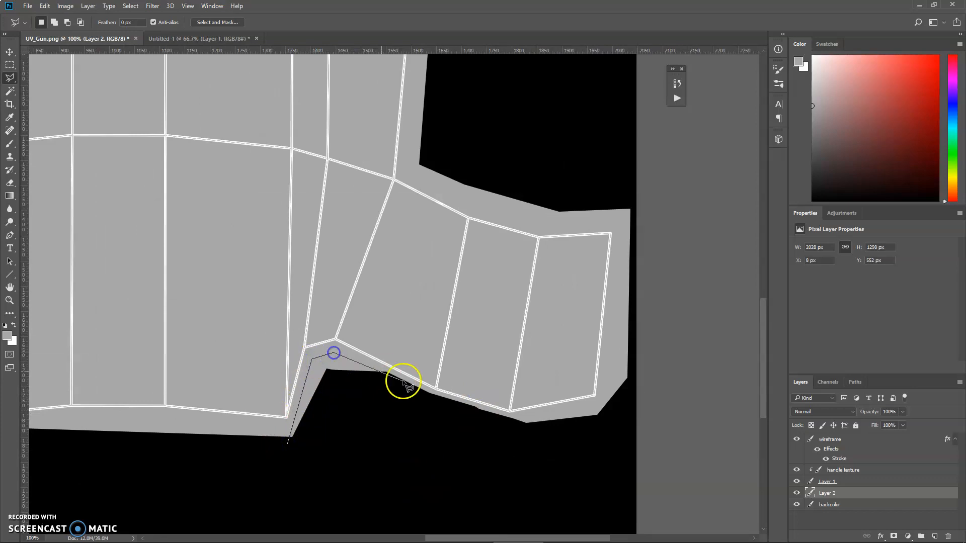
pyautogui.click(421, 387)
pyautogui.doubleClick(350, 421)
pyautogui.press('Delete')
pyautogui.hotkey('ctrl', 'd')
# - Fill the thin strip along the right grip shell's lower edge with gray to even out its margin
pyautogui.click(334, 354)
pyautogui.click(432, 397)
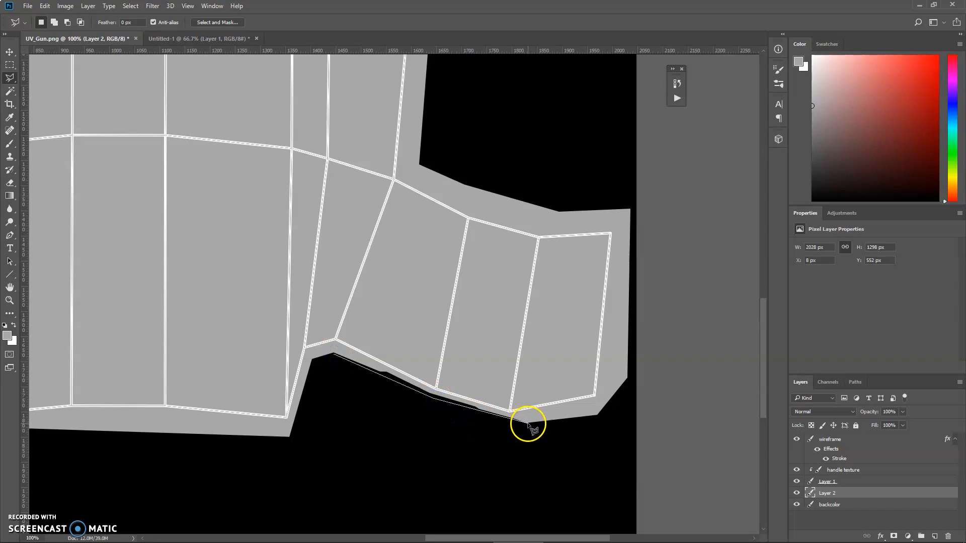
pyautogui.doubleClick(345, 352)
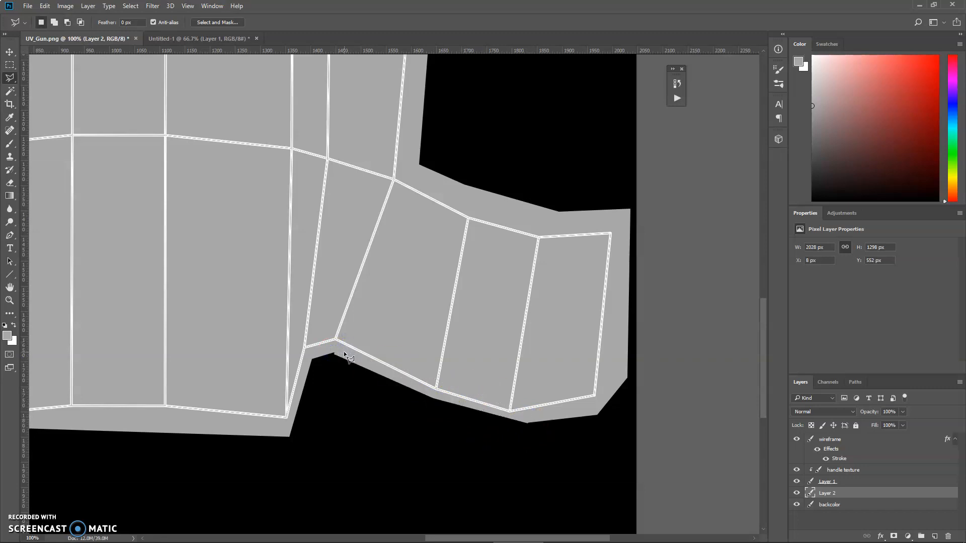
# - Trim the excess gray from the outer side and lower corner of the right grip shell, and deselect
pyautogui.click(499, 428)
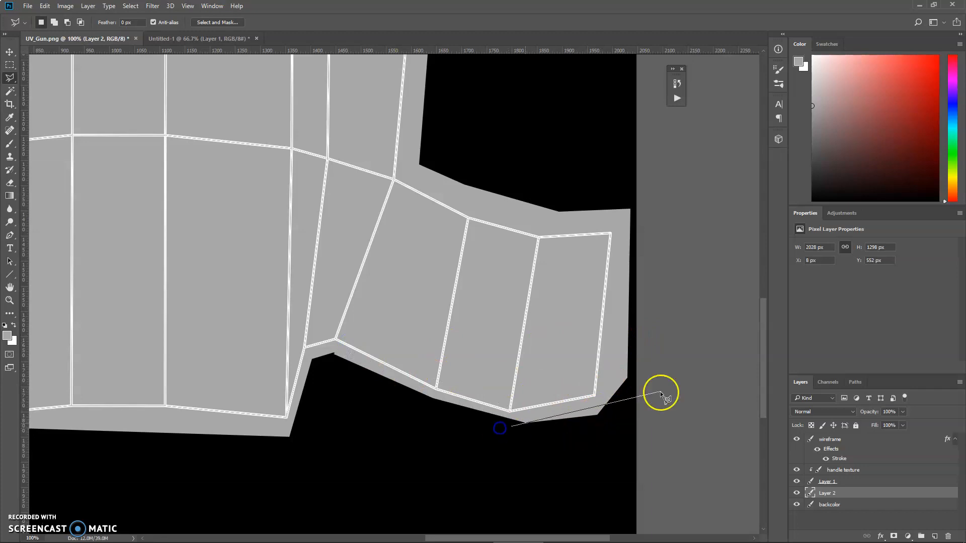
pyautogui.click(602, 405)
pyautogui.click(619, 198)
pyautogui.click(671, 206)
pyautogui.click(728, 405)
pyautogui.click(660, 521)
pyautogui.doubleClick(454, 490)
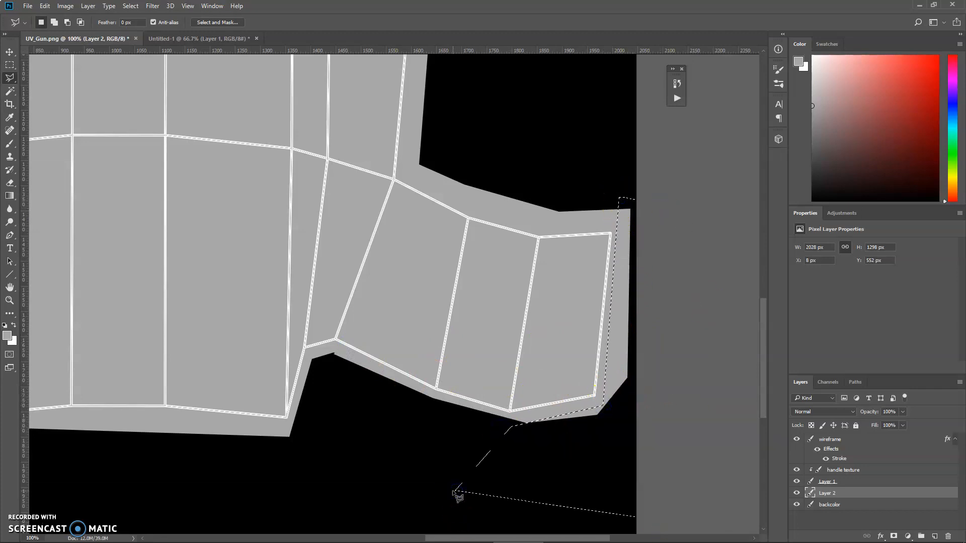
pyautogui.press('Delete')
pyautogui.hotkey('ctrl', 'd')
# - Examine the gray base fill across the whole UV layout, comparing it with Layer 2 hidden and shown
pyautogui.scroll(-2, 474, 439)
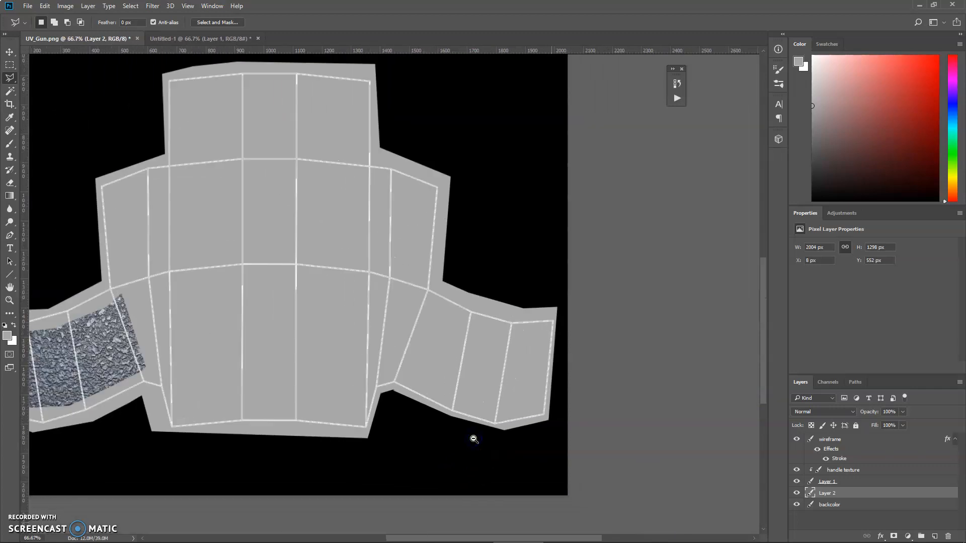
pyautogui.scroll(-1, 474, 440)
pyautogui.click(278, 289)
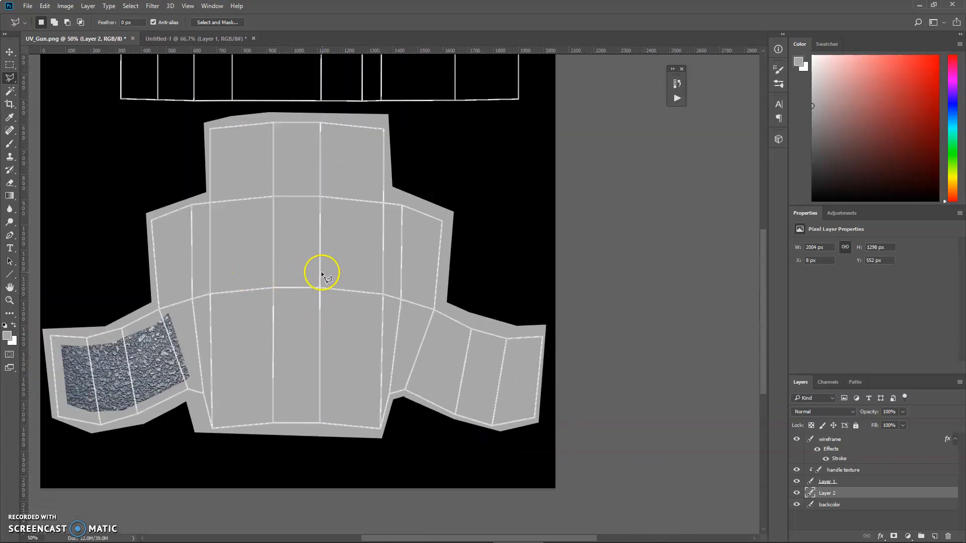
pyautogui.keyDown('ctrl'); pyautogui.click(332, 328); pyautogui.keyUp('ctrl')
pyautogui.moveTo(250, 330); pyautogui.dragTo(371, 306)
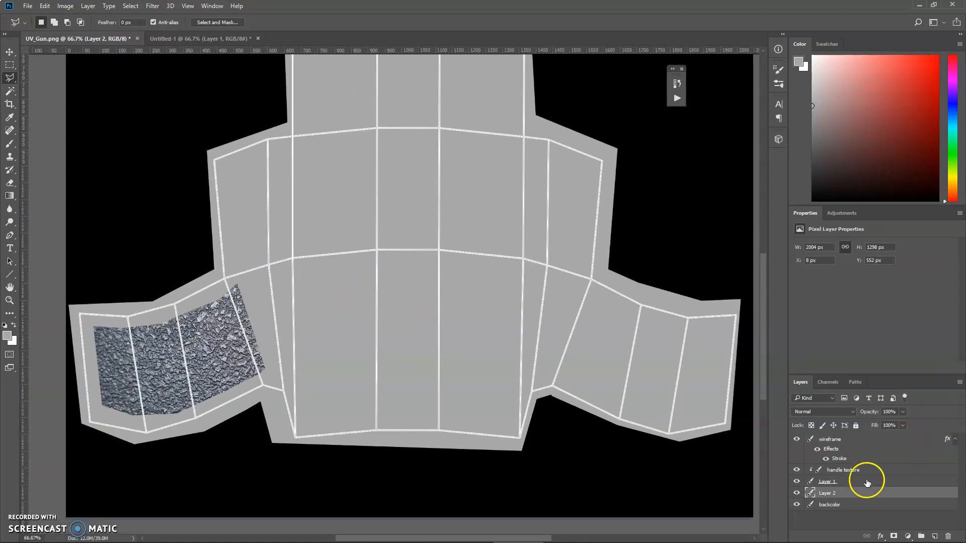
pyautogui.click(797, 493)
pyautogui.click(797, 492)
pyautogui.keyDown('ctrl'); pyautogui.keyDown('alt'); pyautogui.click(432, 333); pyautogui.keyUp('alt'); pyautogui.keyUp('ctrl')
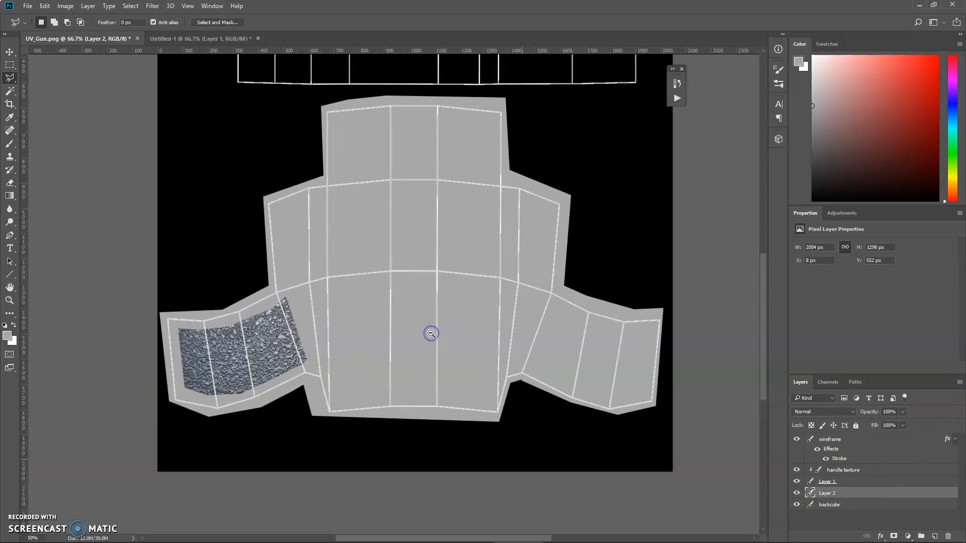
pyautogui.keyDown('ctrl'); pyautogui.keyDown('alt'); pyautogui.click(430, 331); pyautogui.keyUp('alt'); pyautogui.keyUp('ctrl')
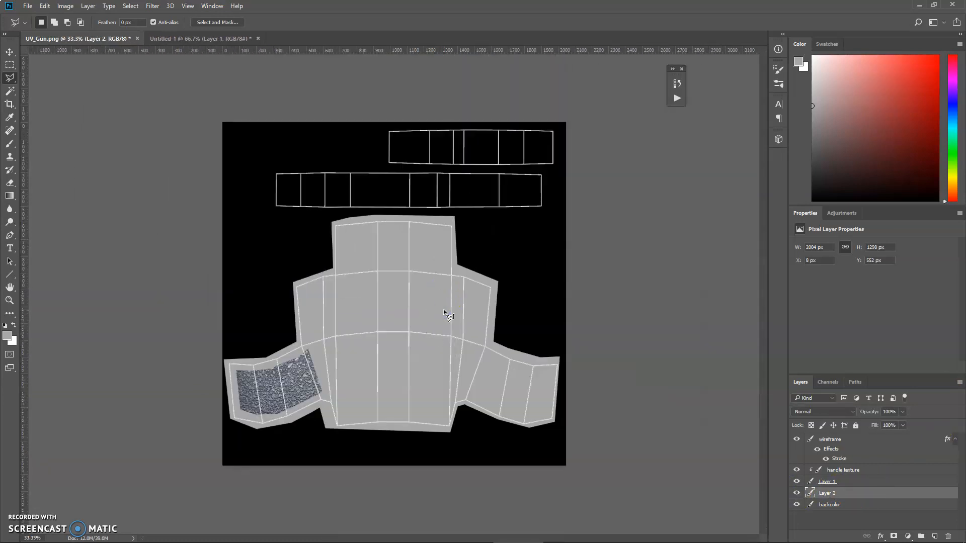